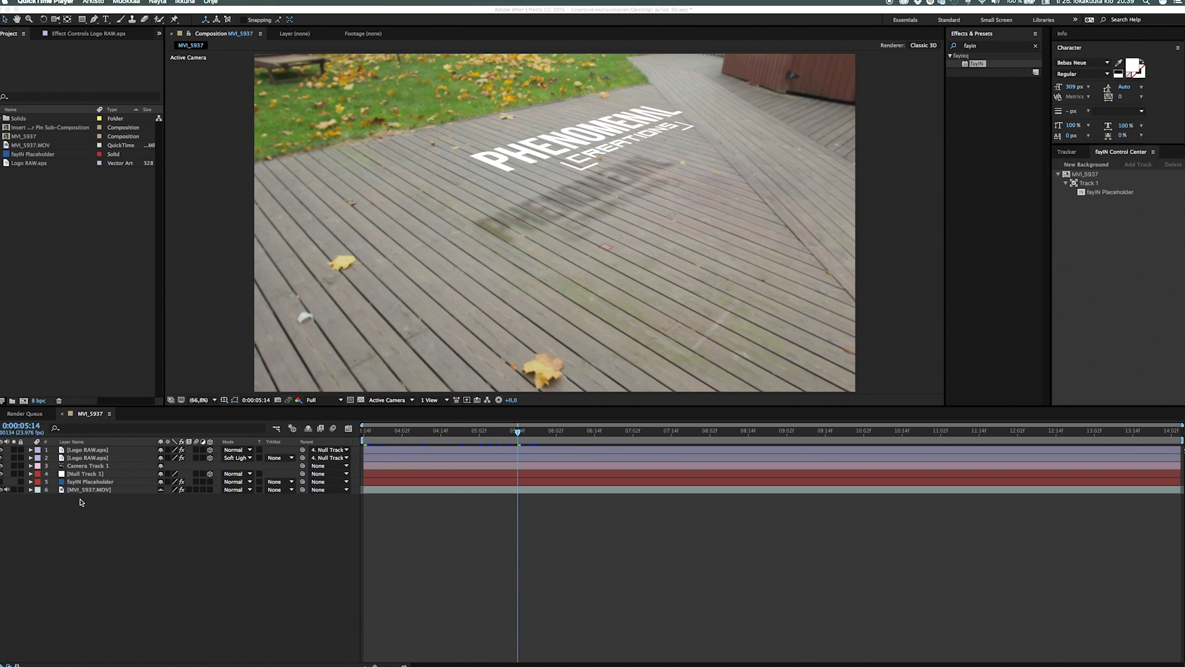
# - Switch from QuickTime Player back to the After Effects project showing the PHENOMENAL logo comp
pyautogui.click(68, 337)
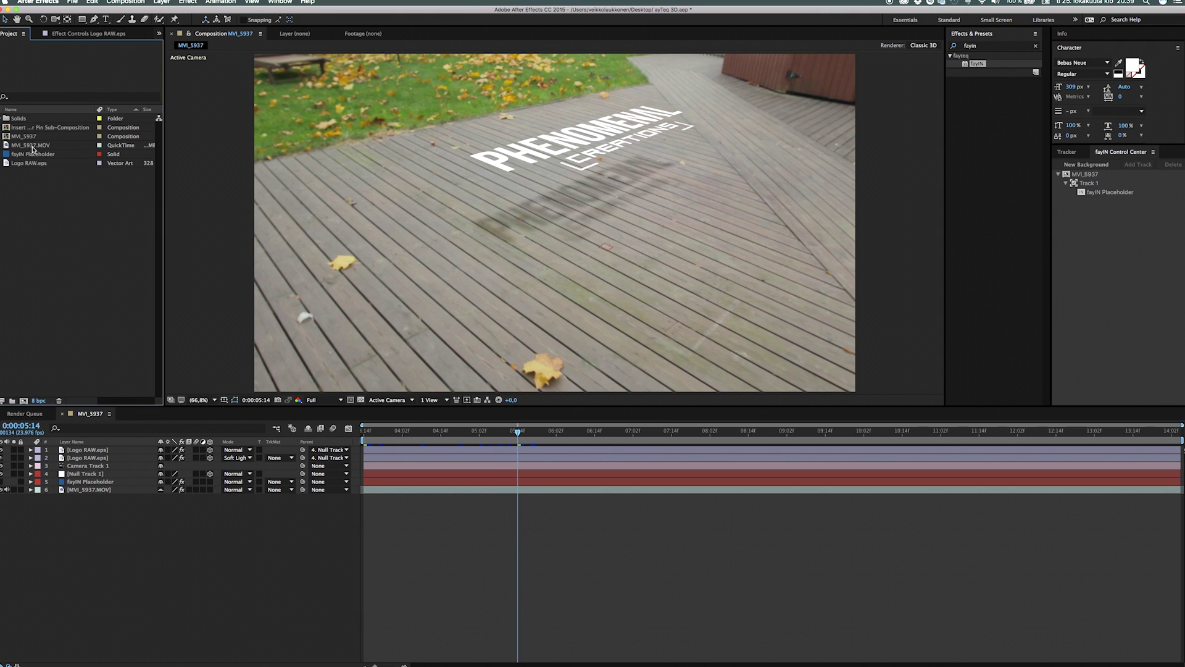
# - Build a new comp from MVI_5937.MOV and rename it 'Tutorial' in Composition Settings
pyautogui.moveTo(34, 146); pyautogui.dragTo(23, 403)
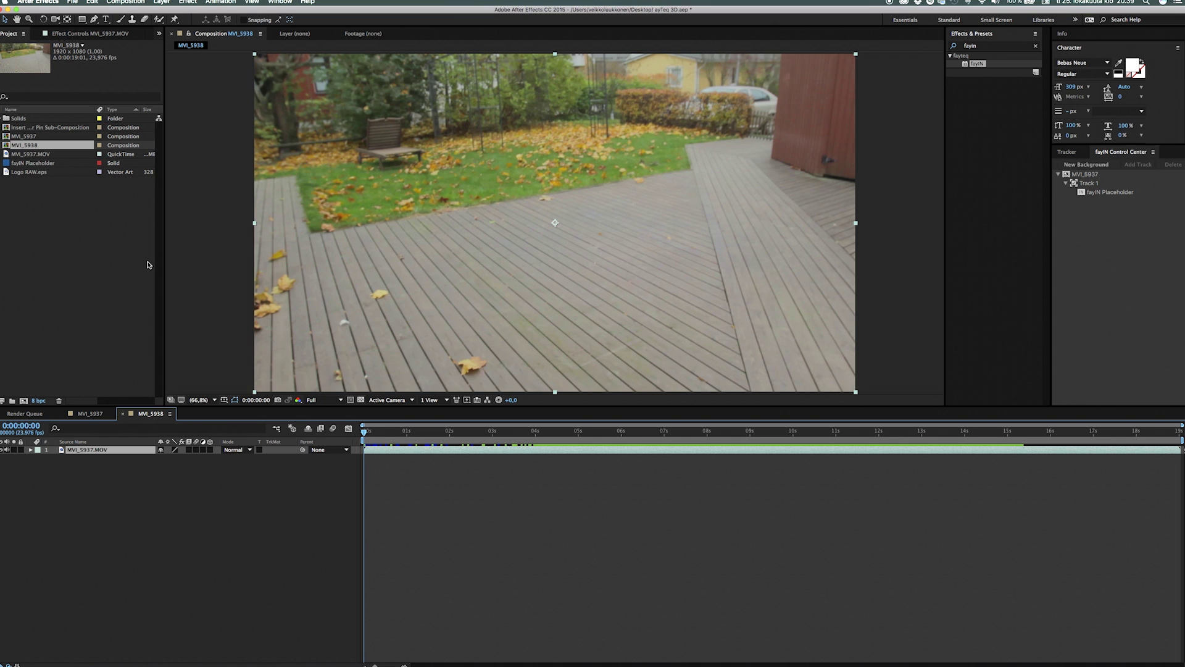
pyautogui.press('super+k')
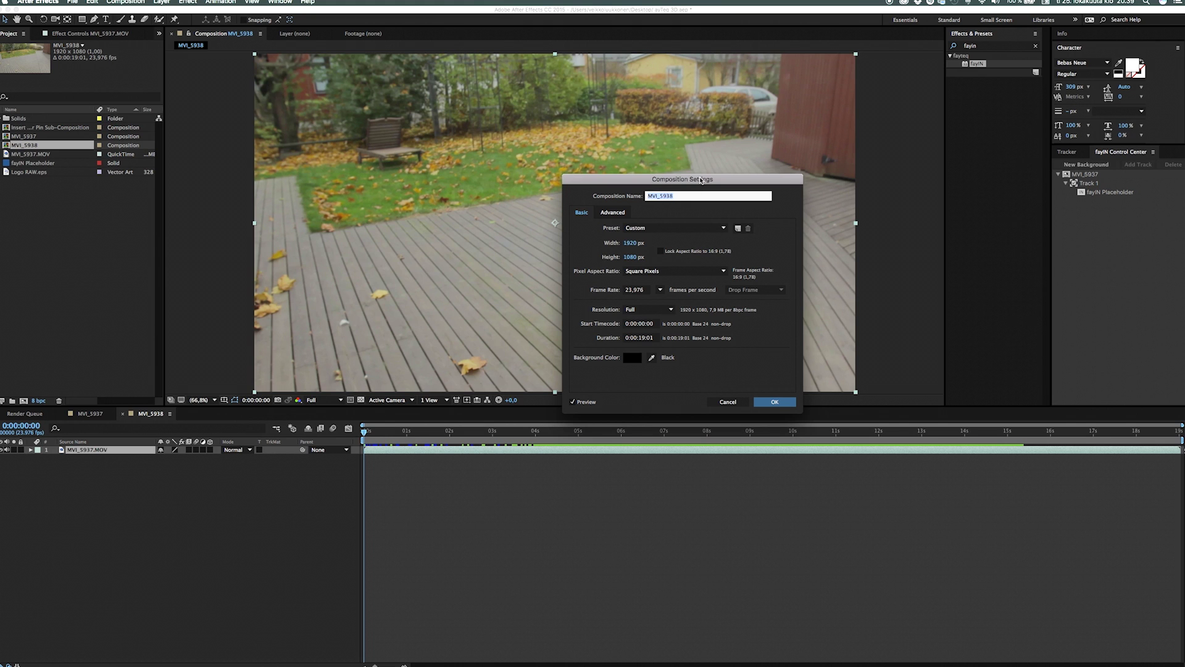
pyautogui.moveTo(699, 178); pyautogui.dragTo(610, 178)
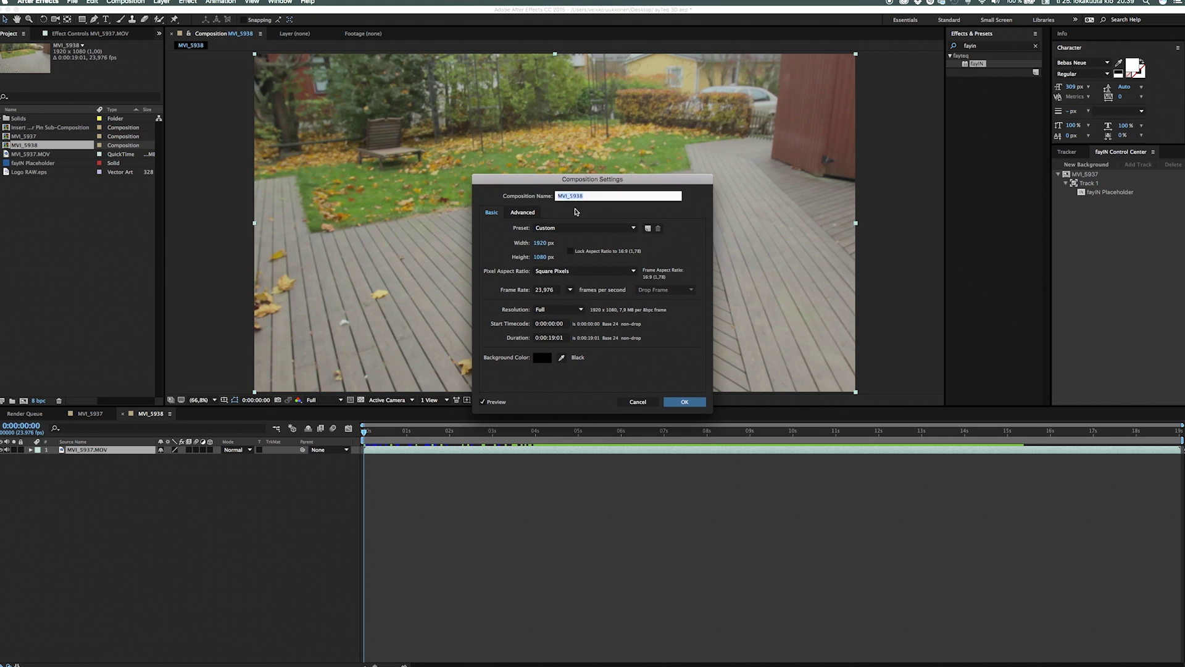
pyautogui.write('Tutorial')
pyautogui.press('Return')
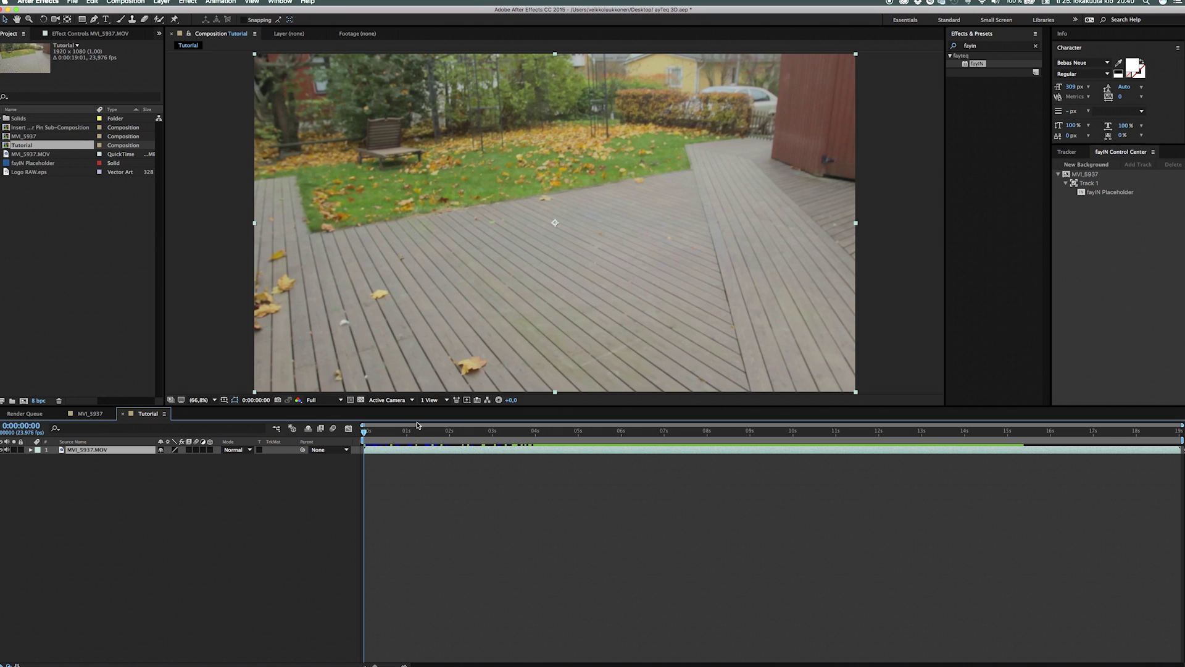
# - Set the work area from 0:00:04:00 to 0:00:14:14 and trim the comp to it
pyautogui.moveTo(413, 432); pyautogui.dragTo(535, 432)
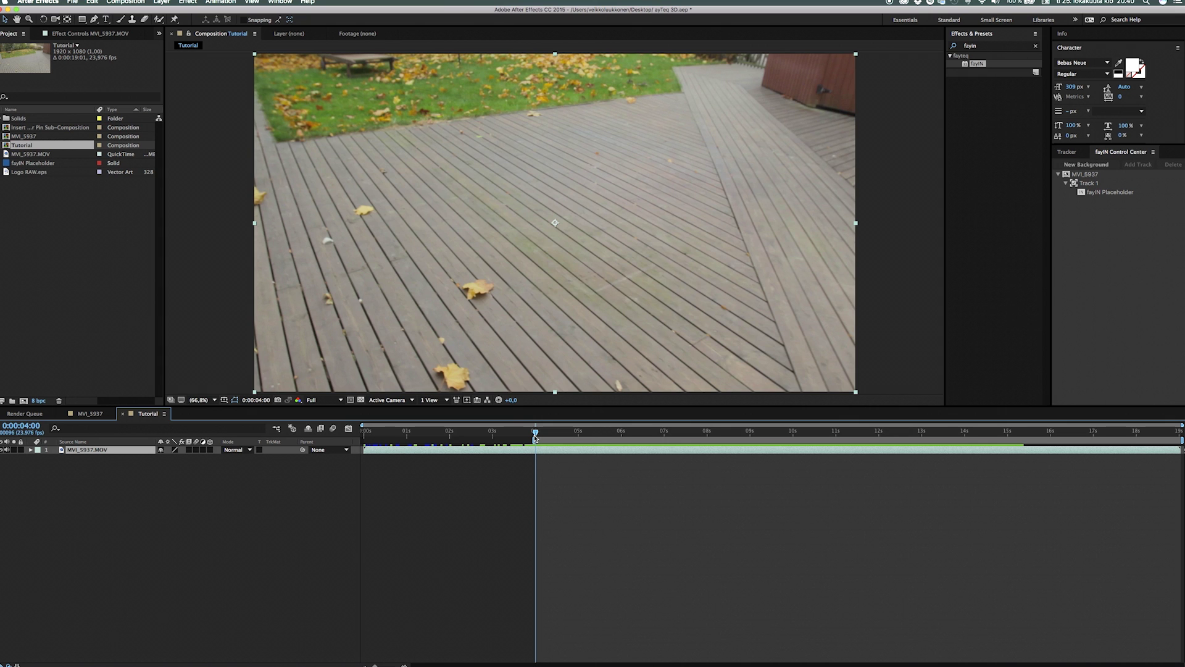
pyautogui.moveTo(535, 437); pyautogui.dragTo(990, 420)
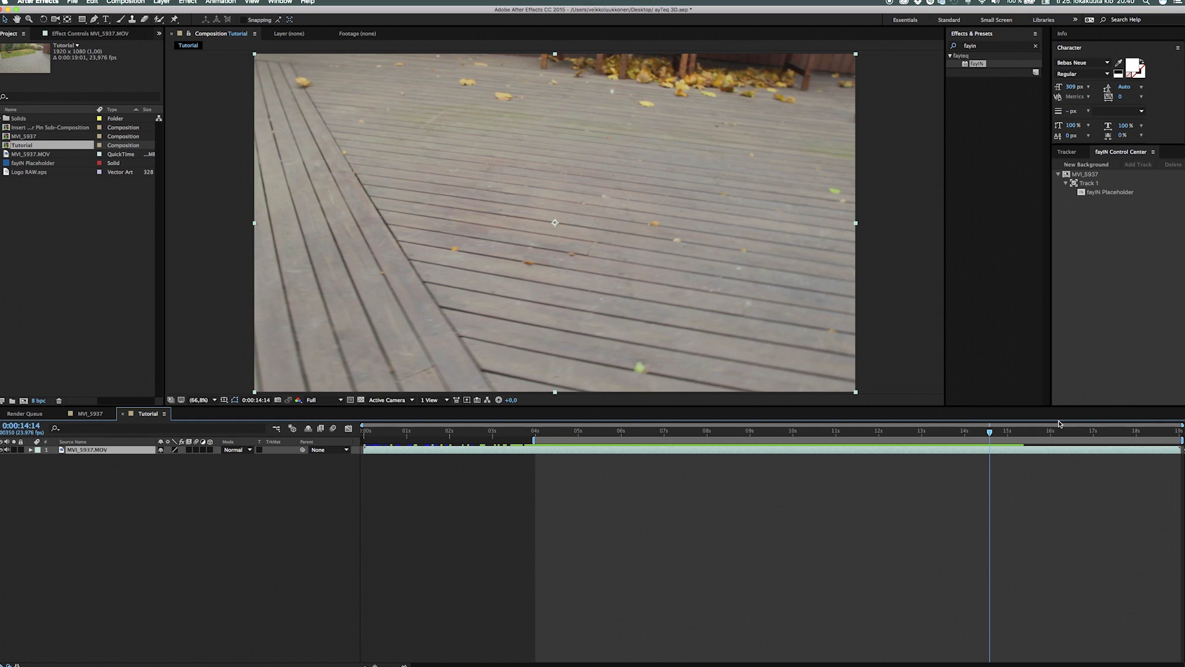
pyautogui.press('n')
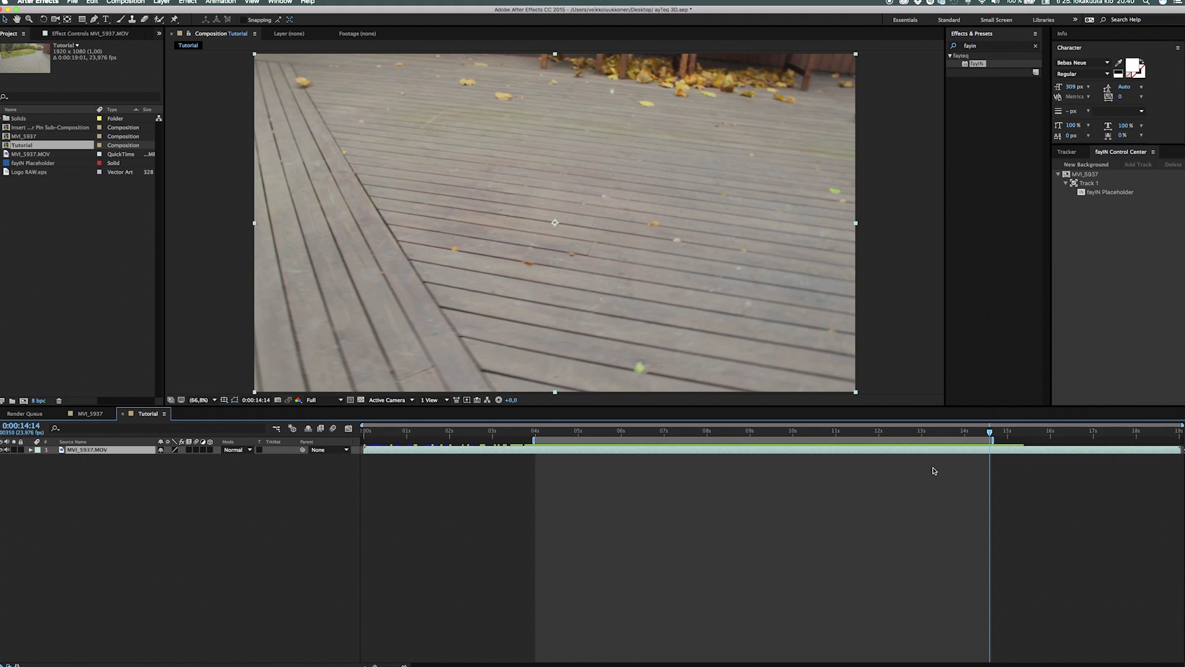
pyautogui.rightClick(749, 440)
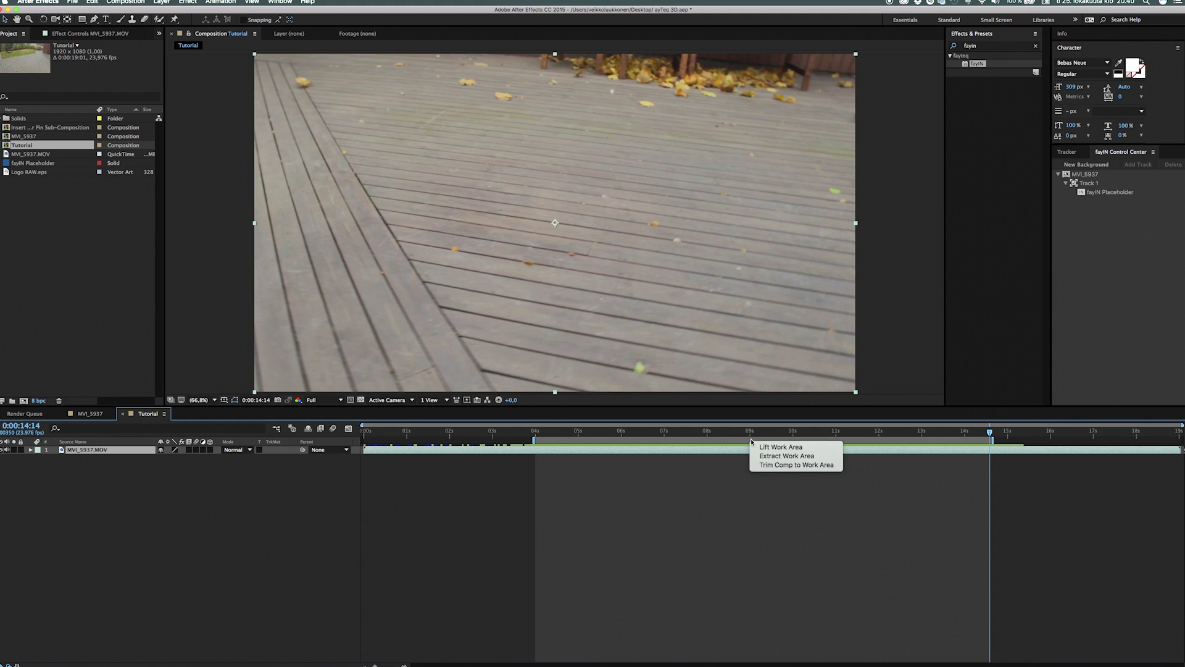
pyautogui.click(783, 469)
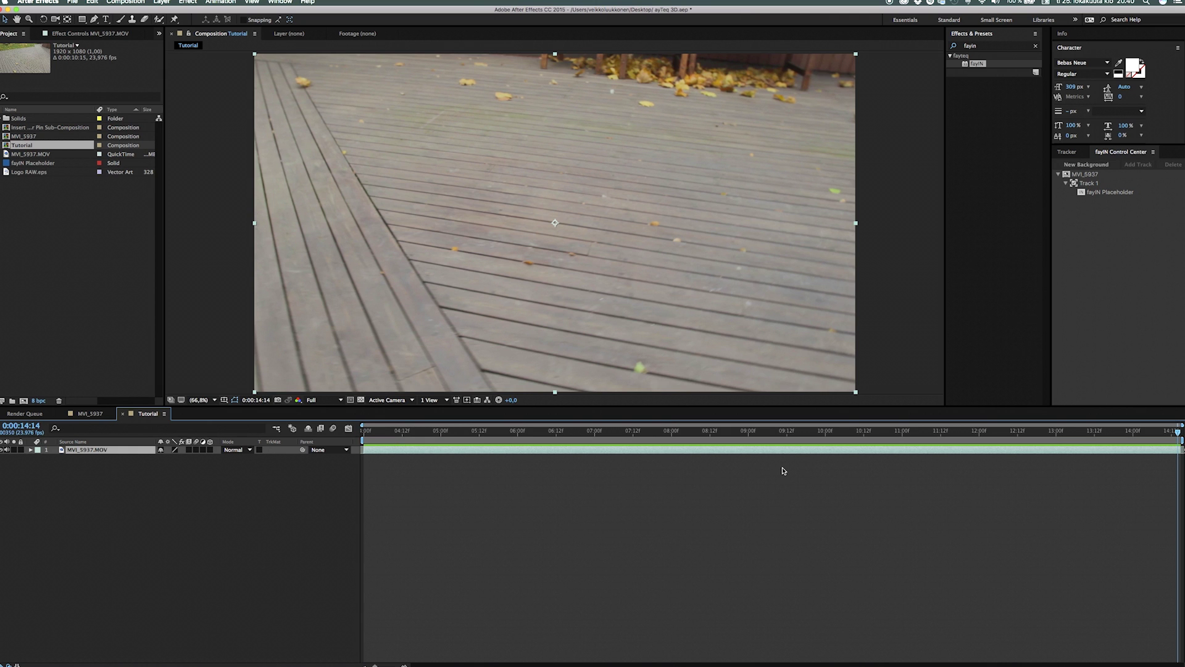
# - Preview the trimmed Tutorial comp from its start, then return to the first frame
pyautogui.click(363, 431)
pyautogui.press('space')
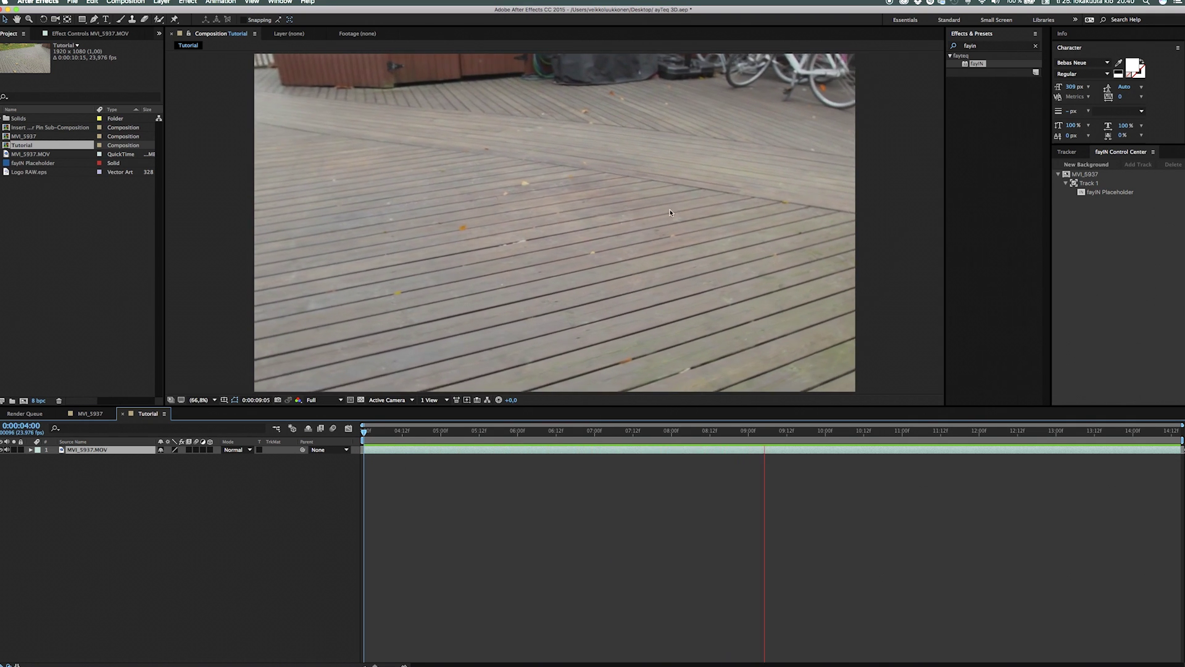
pyautogui.press('space')
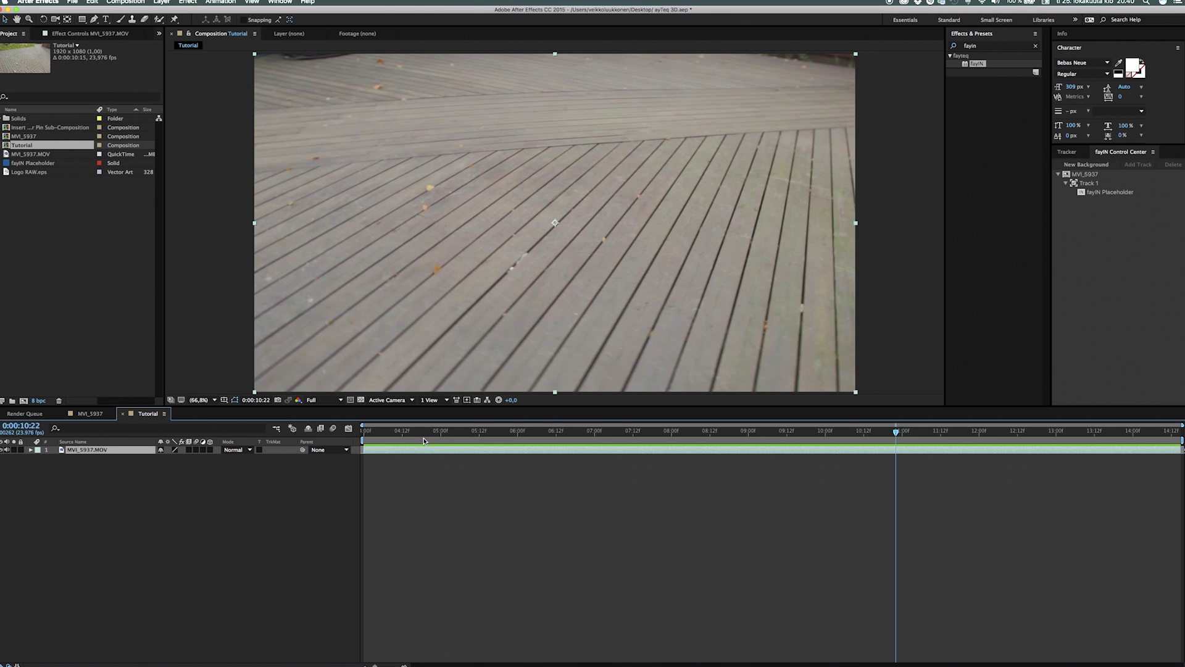
pyautogui.click(366, 430)
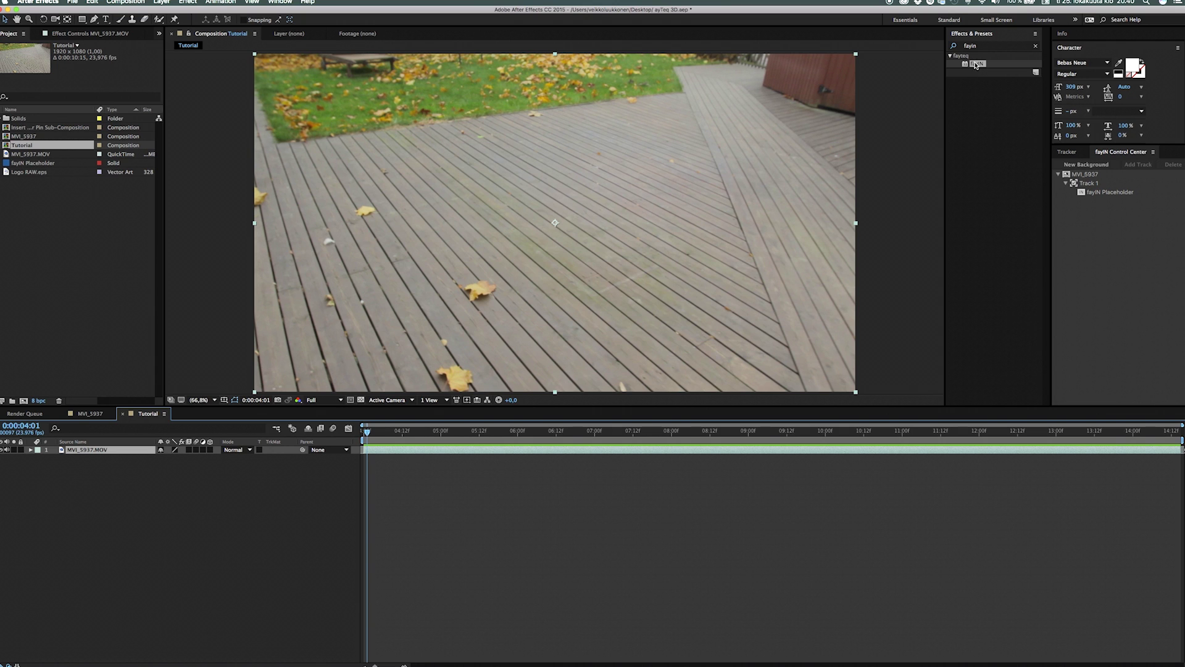
# - Search Effects & Presets for fayin and apply the fayIN preset to the MVI_5937.MOV footage
pyautogui.click(980, 47)
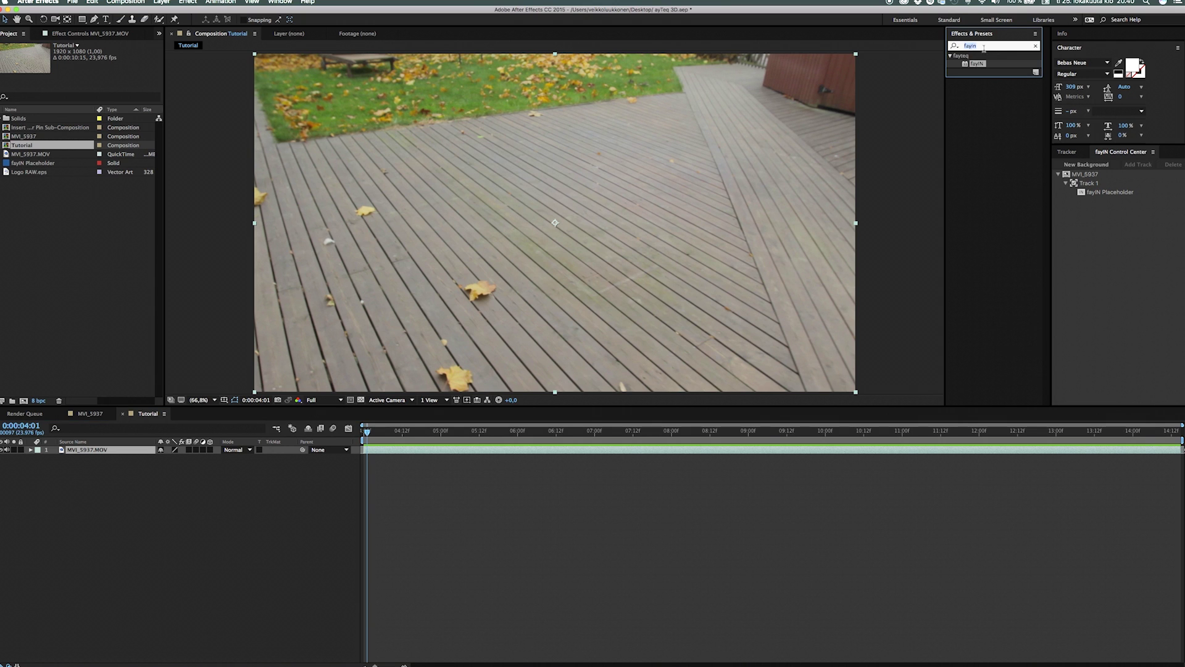
pyautogui.moveTo(977, 63); pyautogui.dragTo(457, 327)
pyautogui.click(117, 452)
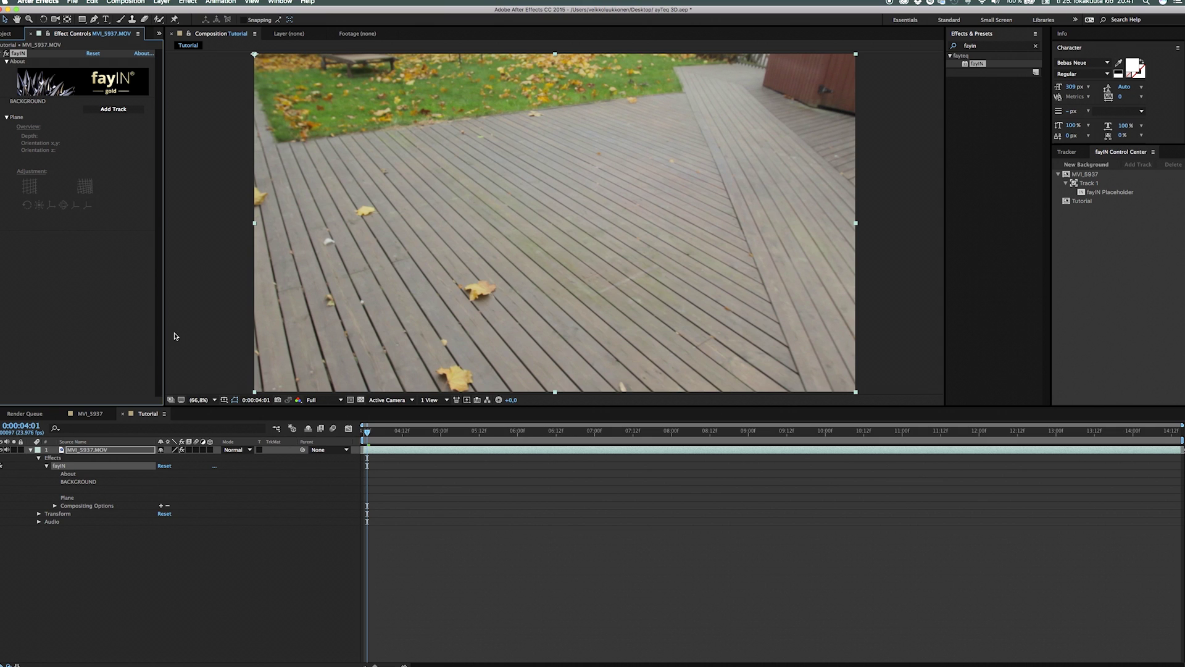
pyautogui.click(364, 432)
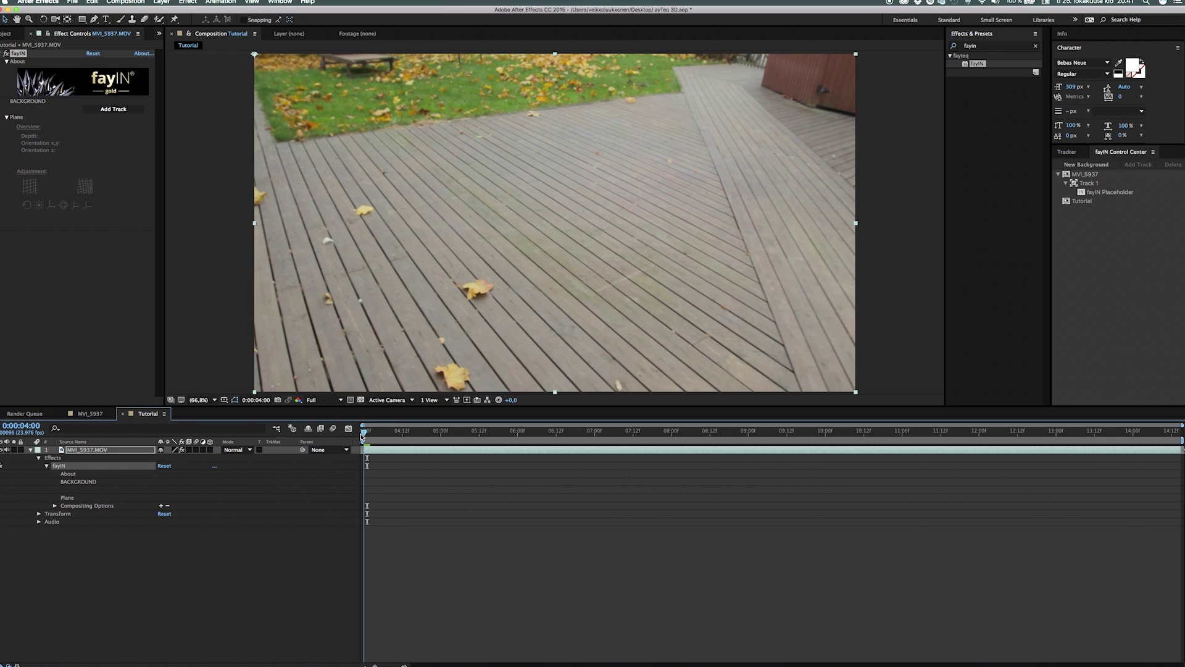
# - Add fayIN Track 1 as a Rectangle Region Tracker, outlining four corners on the deck
pyautogui.click(113, 109)
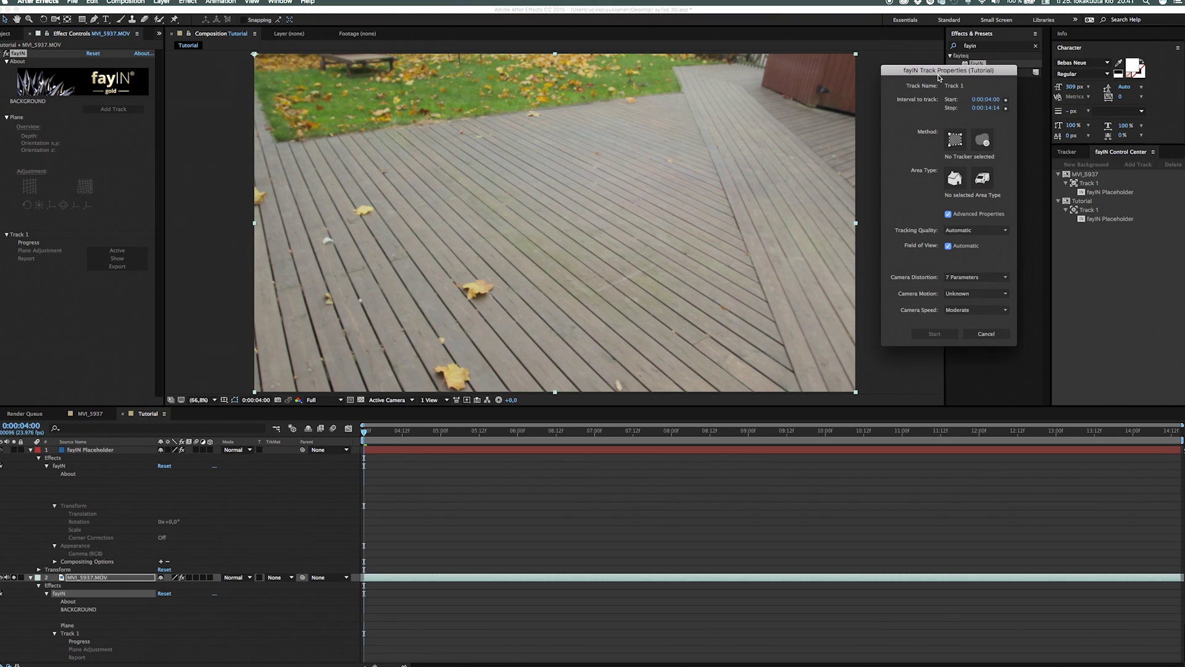
pyautogui.moveTo(960, 71)
pyautogui.mouseDown()
pyautogui.moveTo(817, 68)
pyautogui.moveTo(946, 65)
pyautogui.mouseUp()
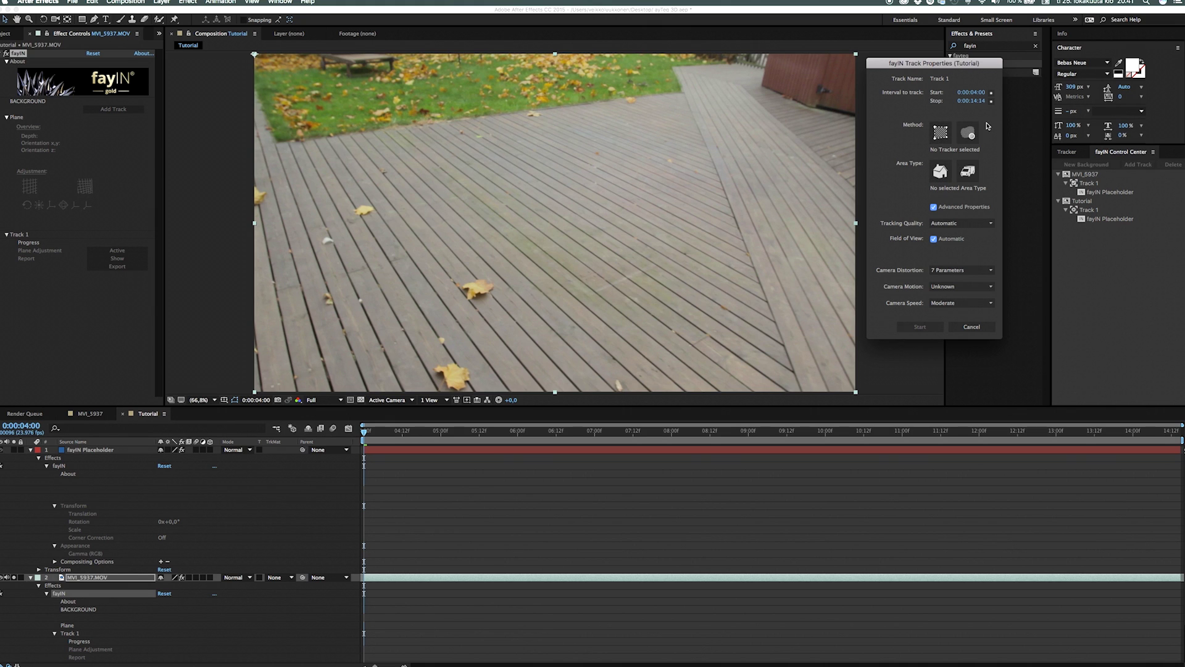
pyautogui.click(940, 134)
pyautogui.moveTo(431, 187)
pyautogui.mouseDown()
pyautogui.moveTo(585, 146)
pyautogui.moveTo(588, 157)
pyautogui.mouseUp()
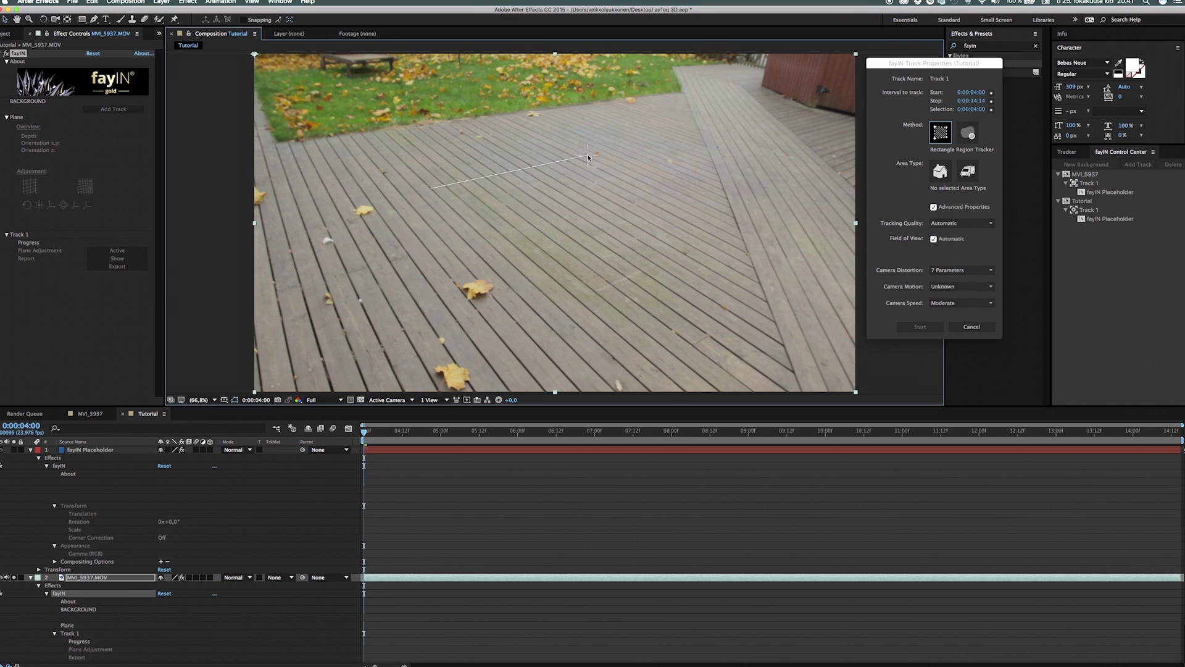
pyautogui.click(587, 156)
pyautogui.click(676, 198)
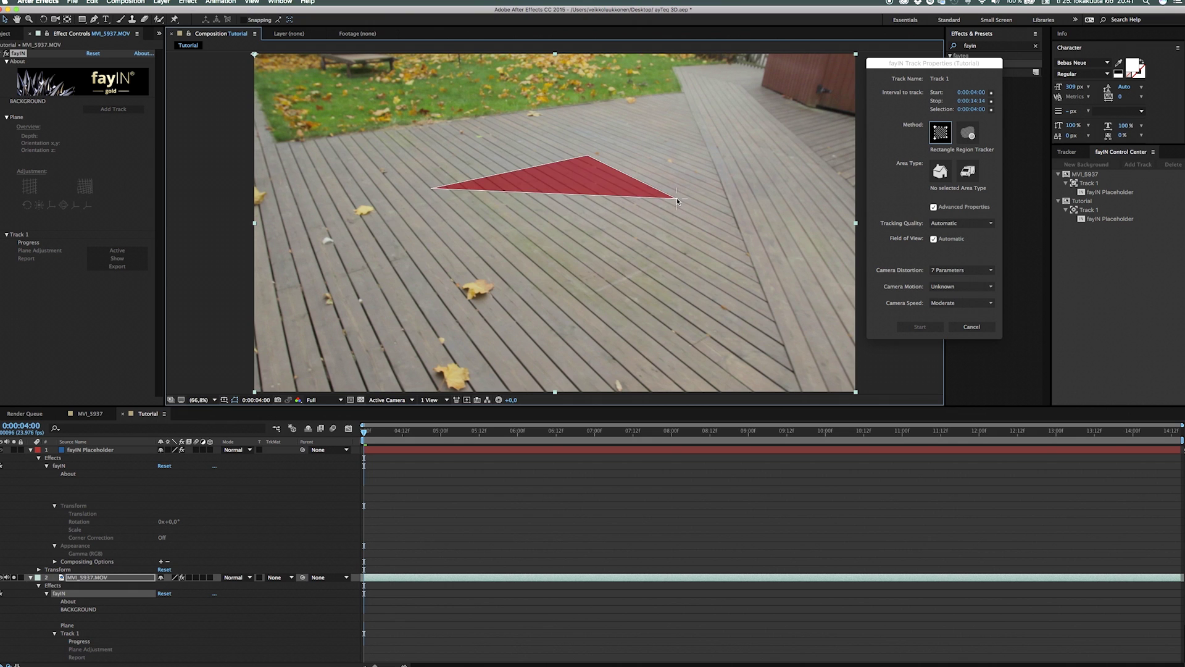
pyautogui.click(503, 253)
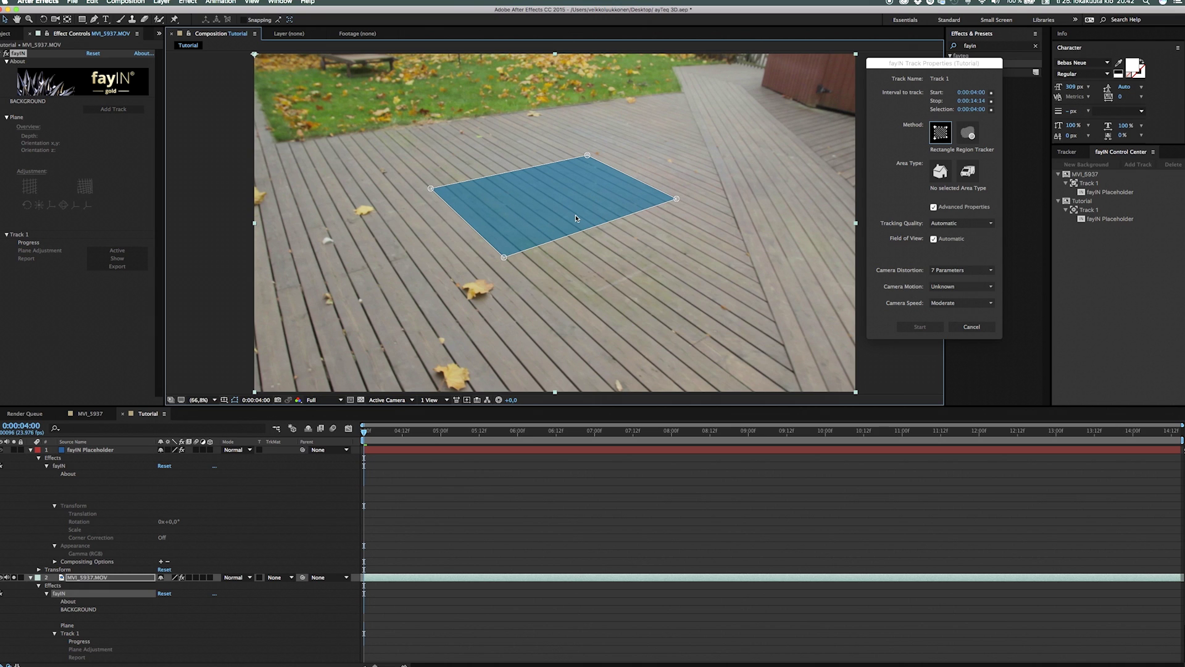
# - Try a painted mask region around the leaf, then revert to the rectangle and choose Static Area
pyautogui.click(967, 133)
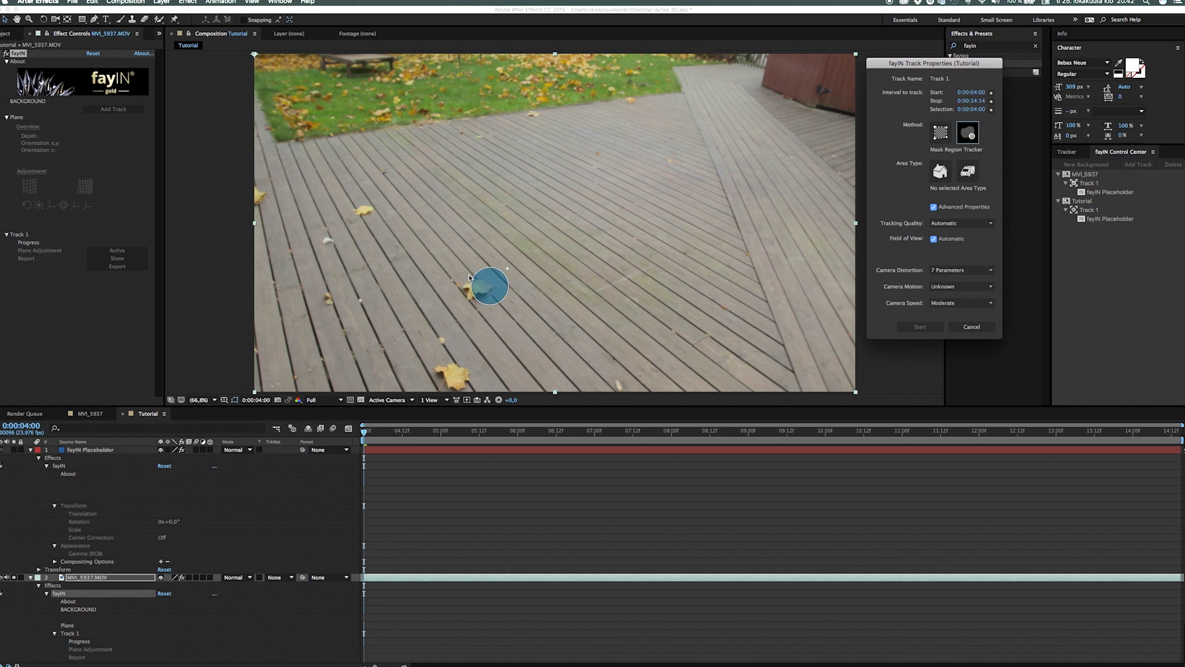
pyautogui.moveTo(484, 281)
pyautogui.mouseDown()
pyautogui.moveTo(454, 285)
pyautogui.moveTo(482, 275)
pyautogui.moveTo(481, 298)
pyautogui.mouseUp()
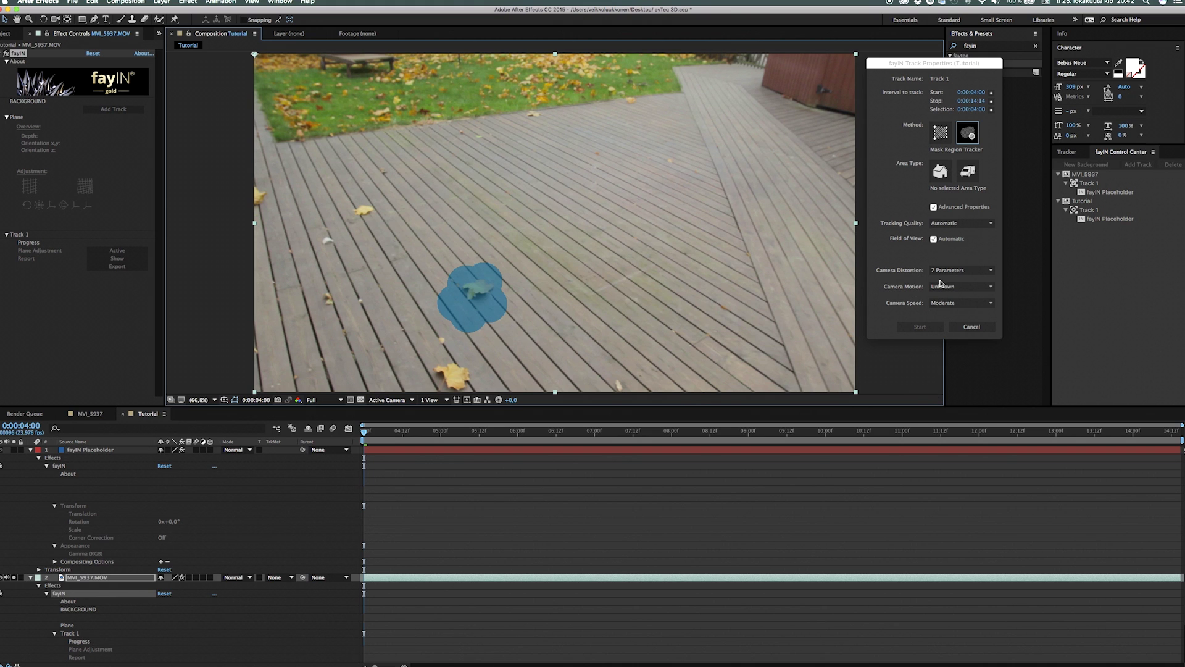
pyautogui.click(940, 132)
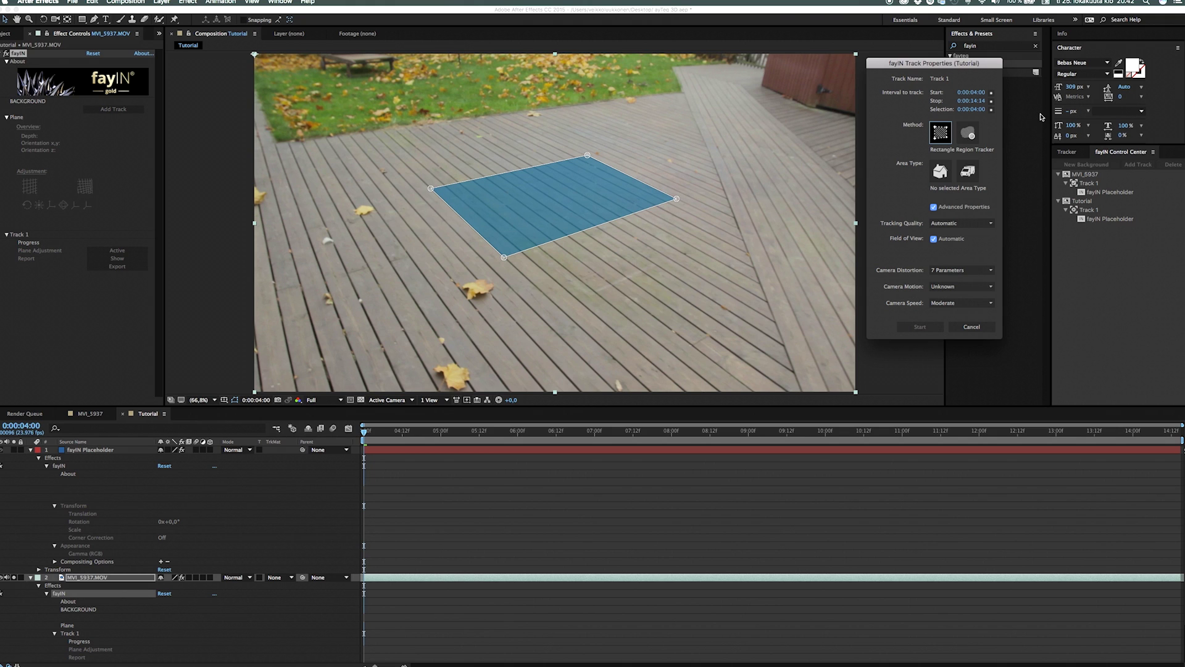
pyautogui.click(946, 176)
# - Keep Track 1's Area Type on Static Area and start tracking the deck region
pyautogui.click(967, 171)
pyautogui.click(938, 176)
pyautogui.click(932, 332)
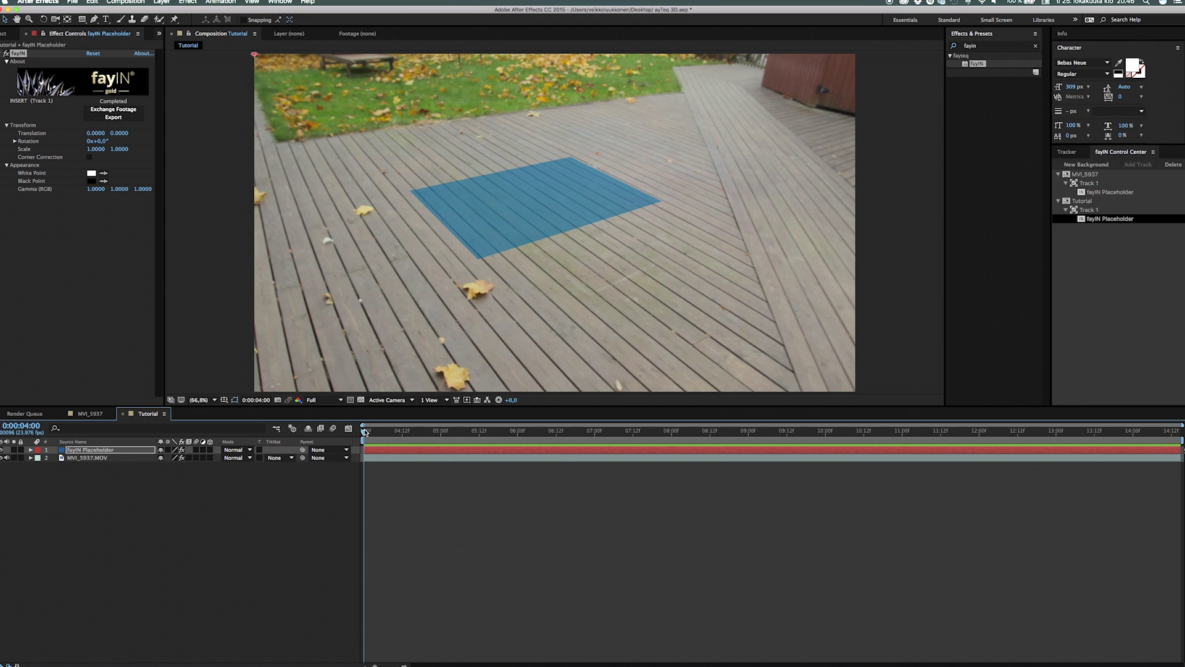
pyautogui.press('space')
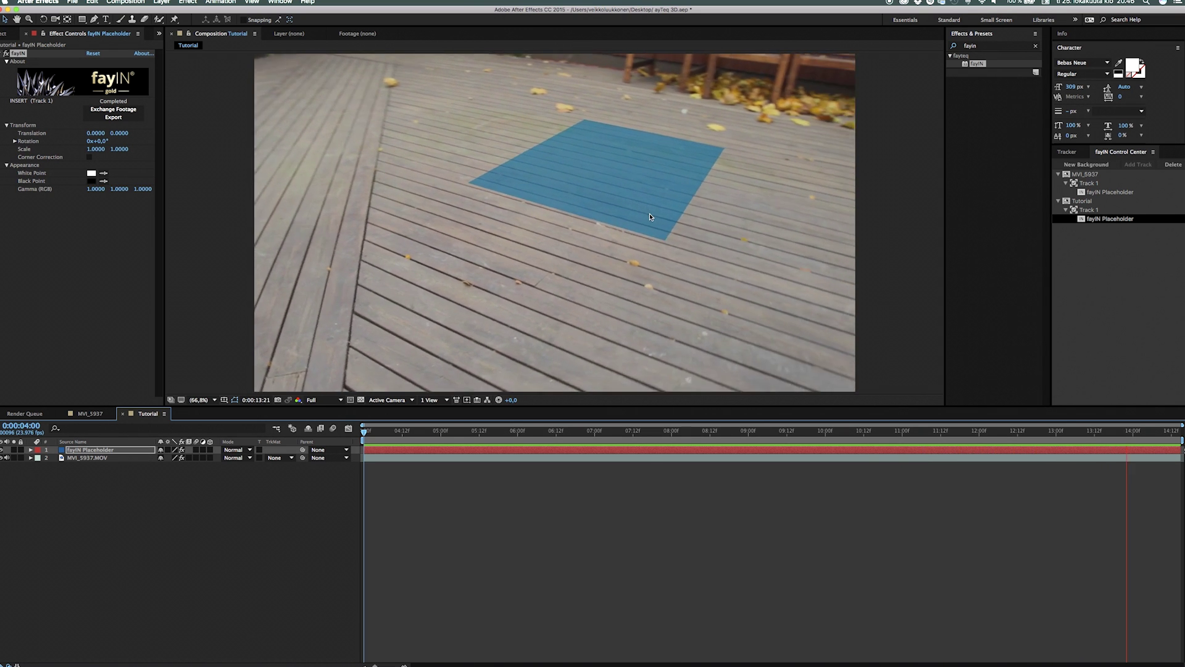
pyautogui.press('space')
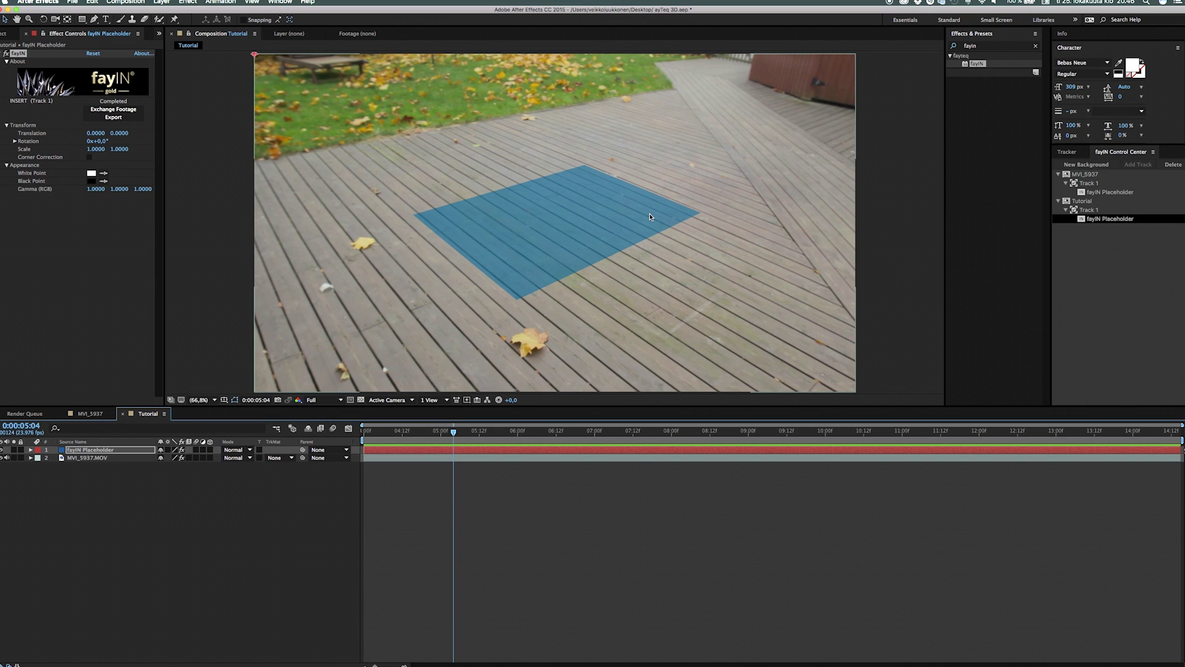
pyautogui.click(551, 195)
pyautogui.click(190, 553)
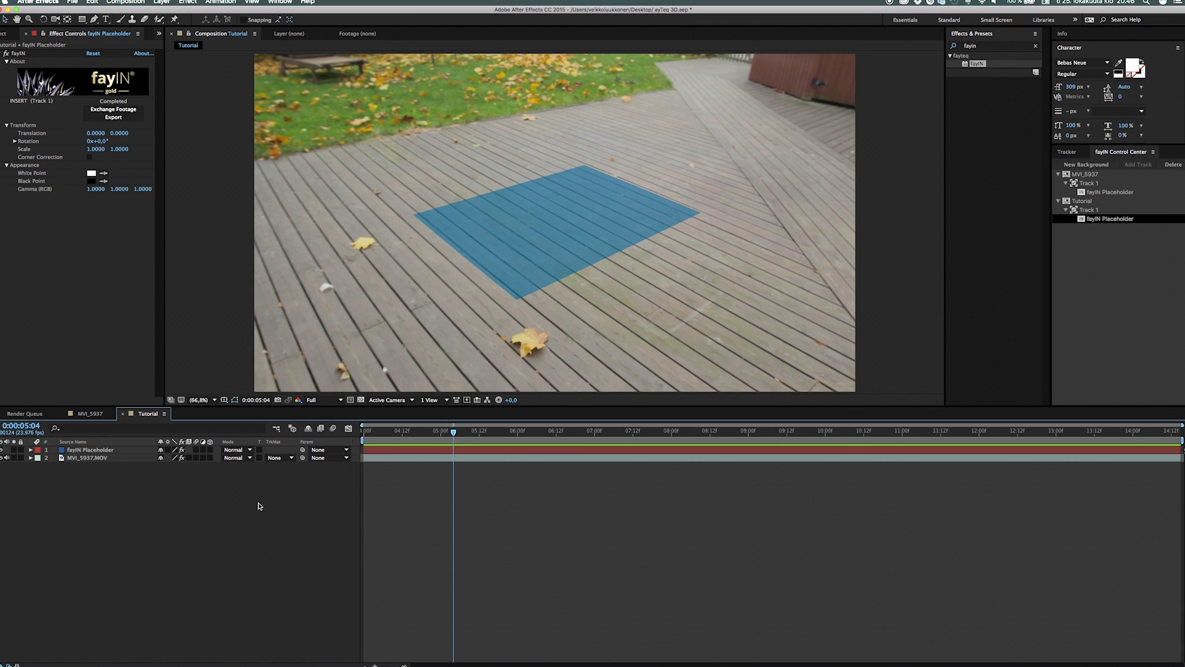
pyautogui.click(368, 432)
pyautogui.moveTo(366, 436); pyautogui.dragTo(361, 436)
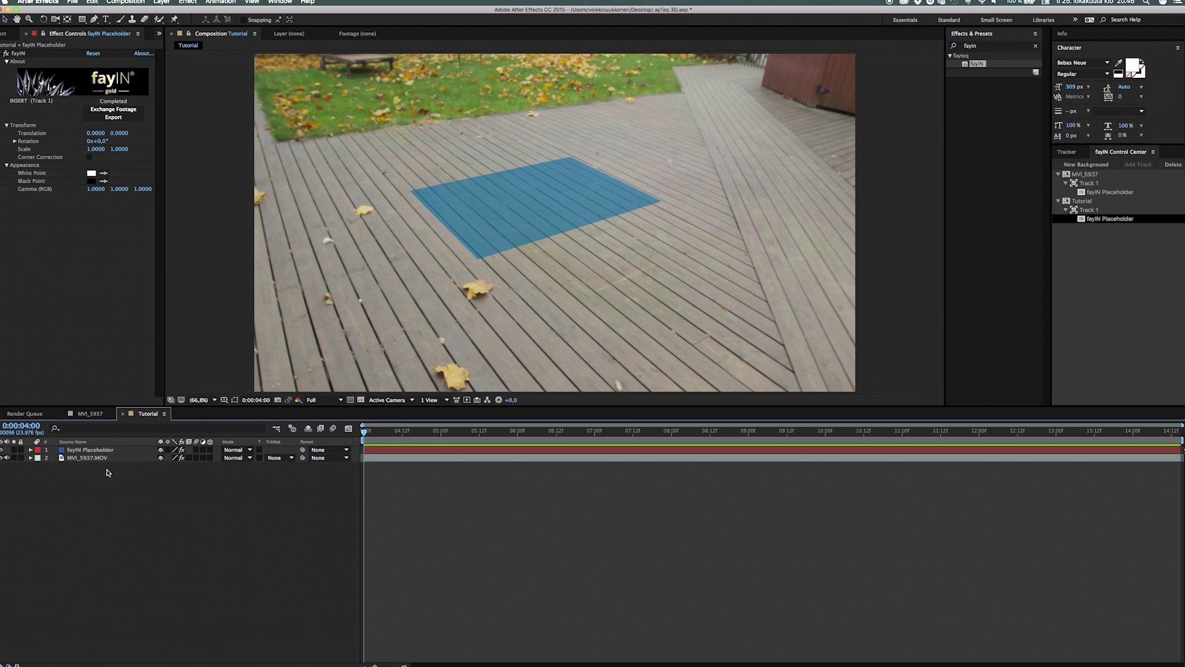
pyautogui.click(545, 242)
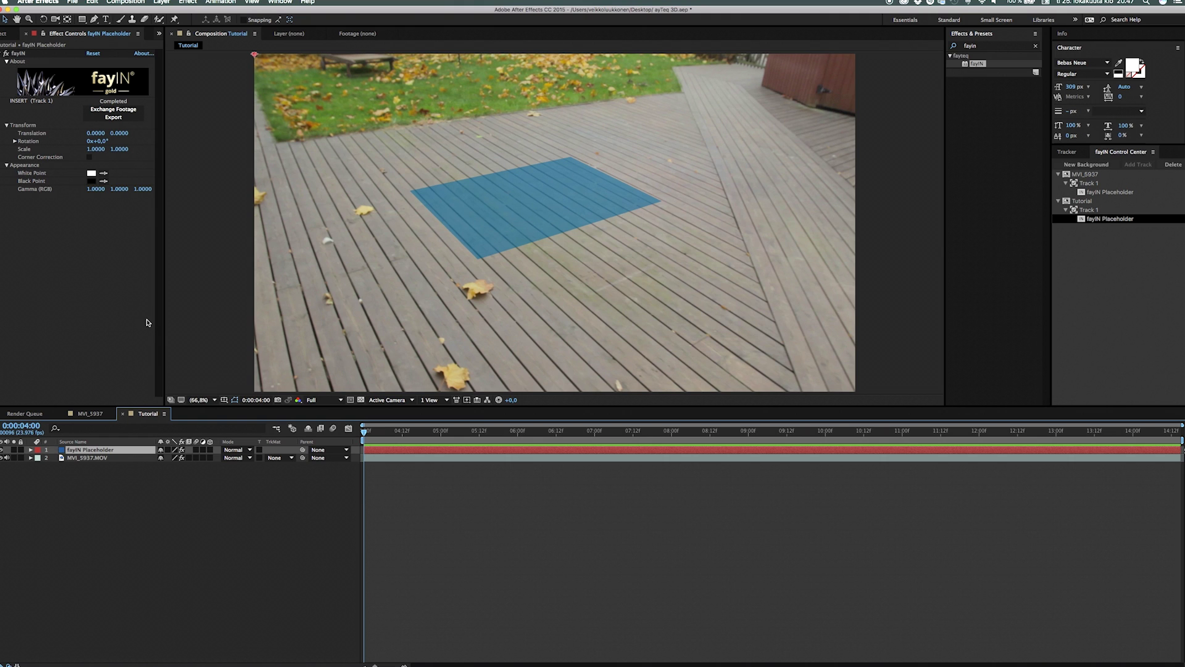
# - Activate Plane Adjustment on the MVI_5937.MOV track and export a null object with a new camera
pyautogui.click(114, 457)
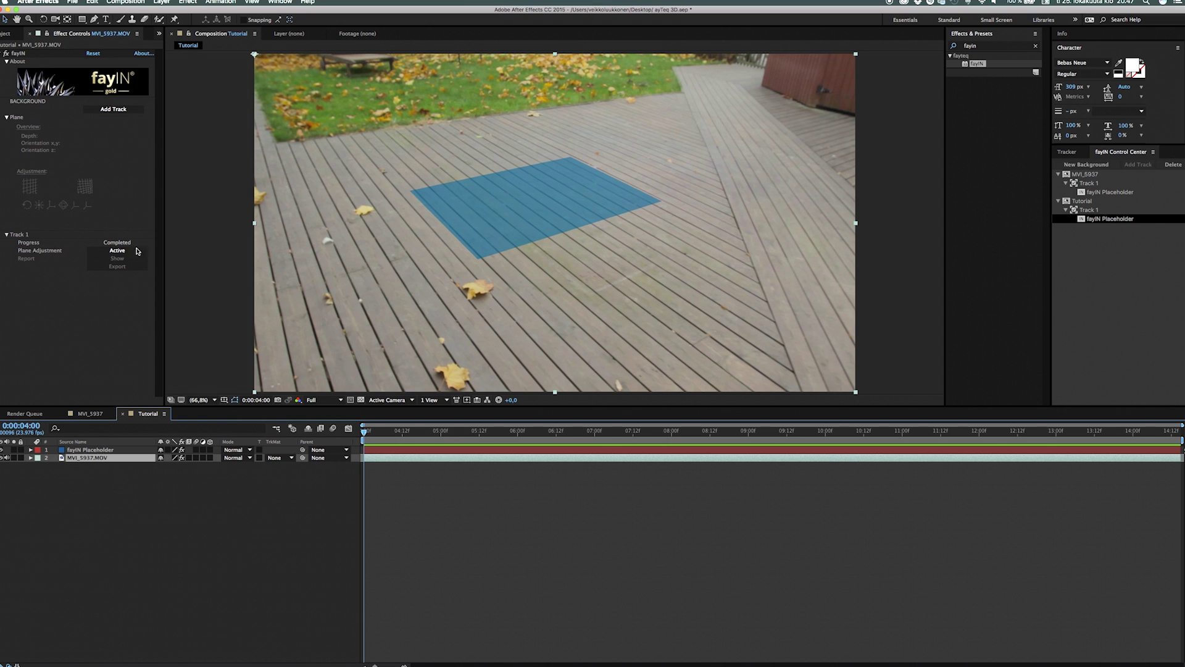
pyautogui.click(117, 250)
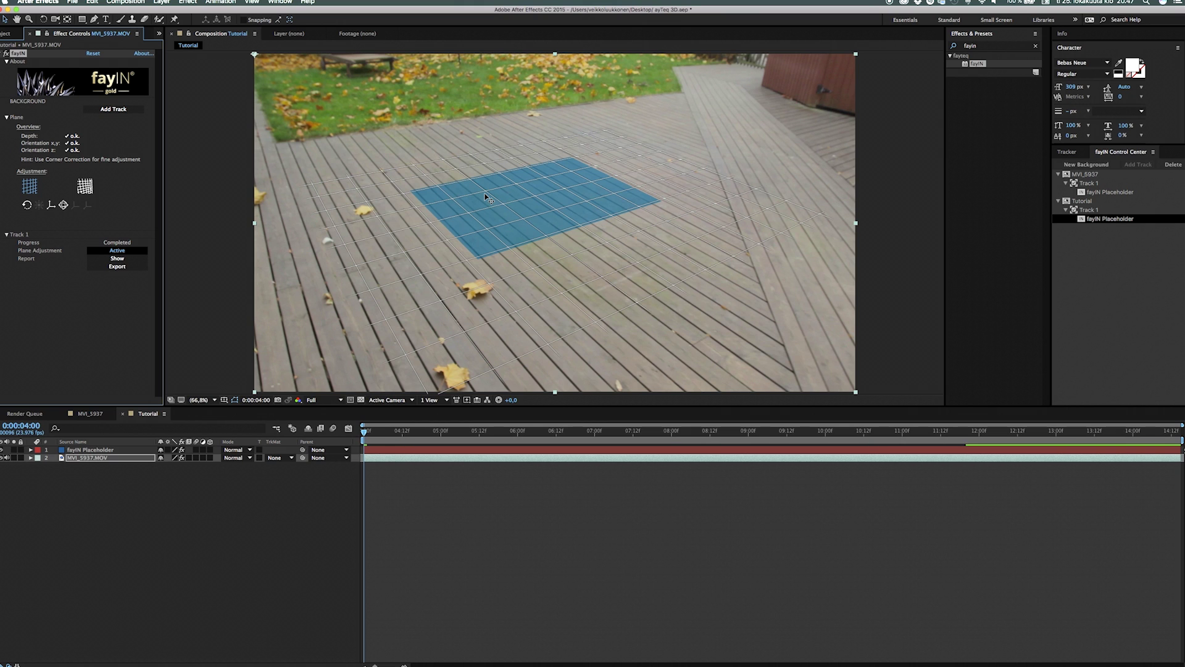
pyautogui.click(126, 267)
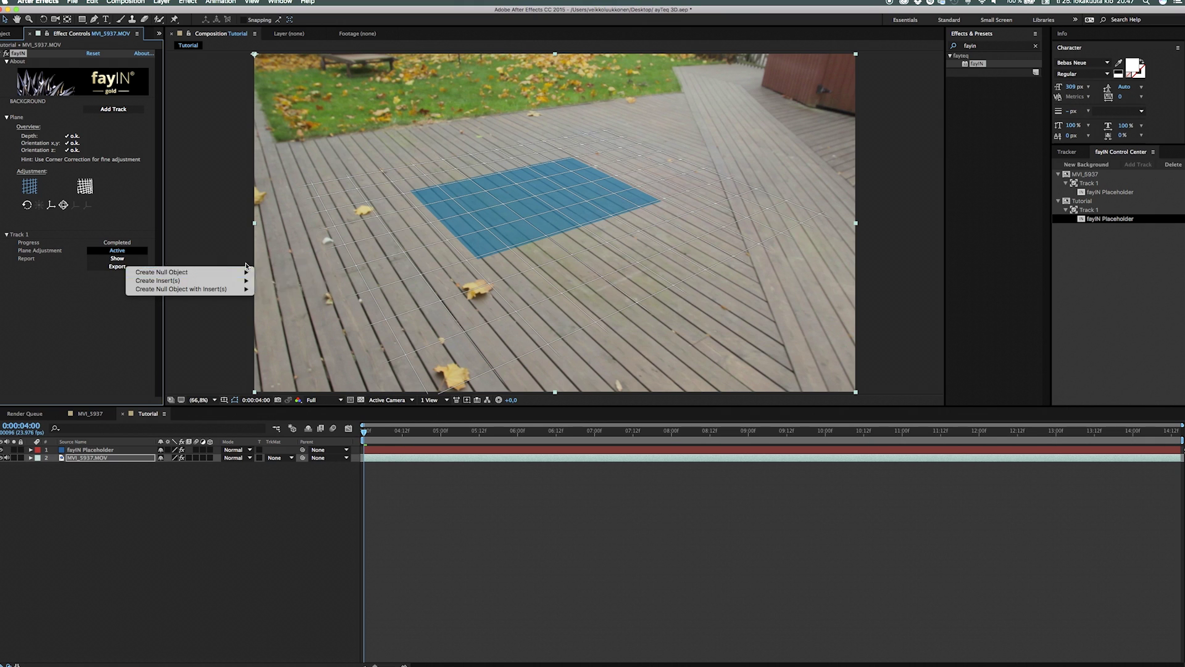
pyautogui.moveTo(248, 273)
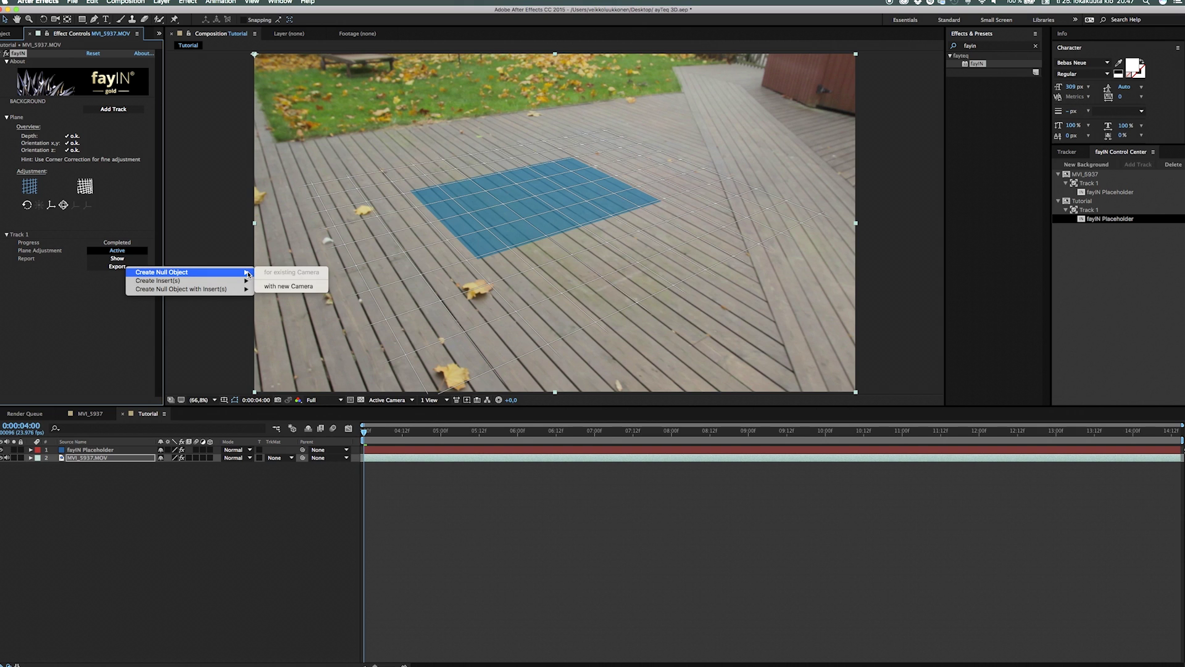
pyautogui.click(281, 286)
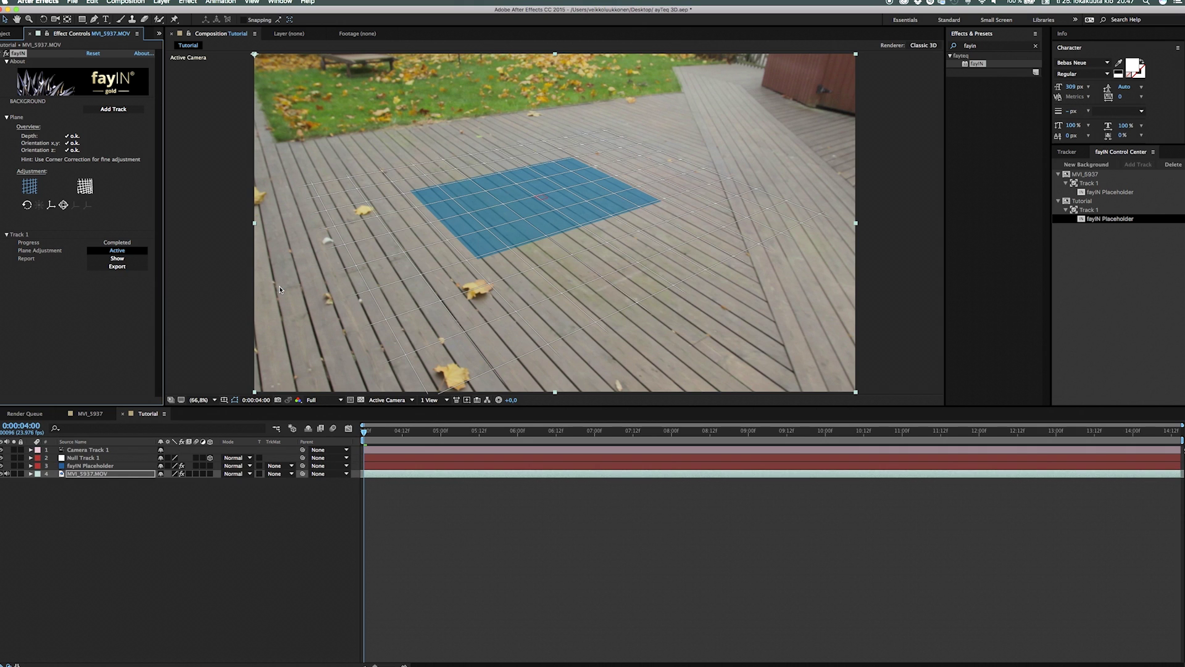
# - Hide the fayIN Placeholder layer and select Null Track 1
pyautogui.click(154, 511)
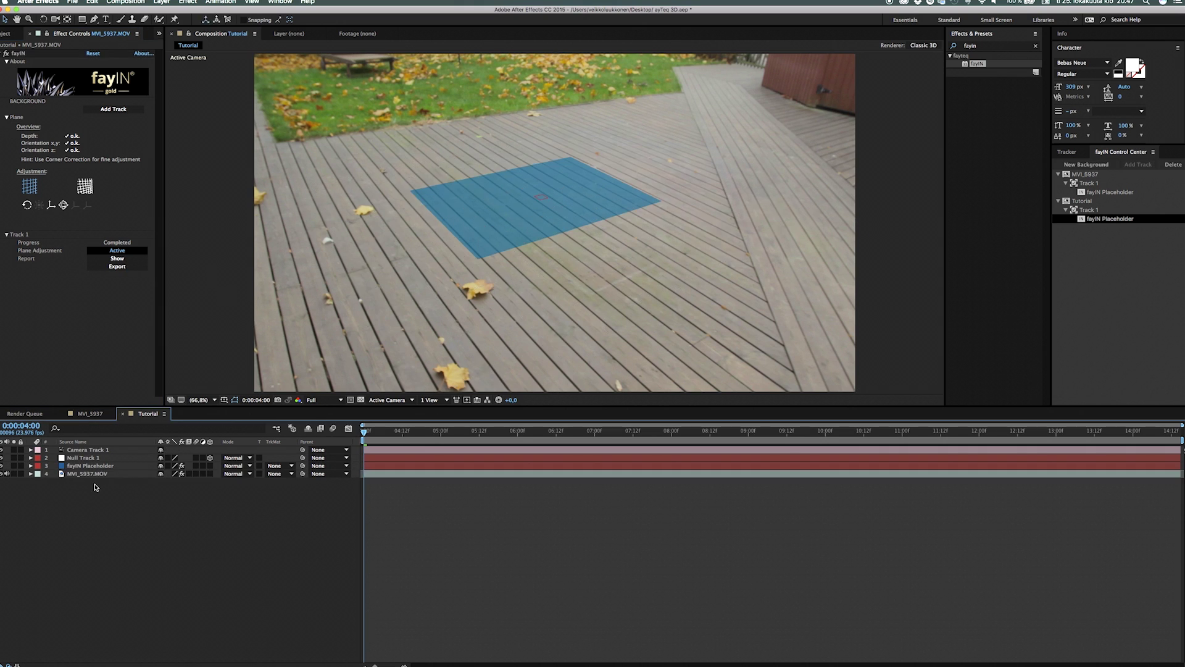
pyautogui.click(2, 466)
pyautogui.click(87, 466)
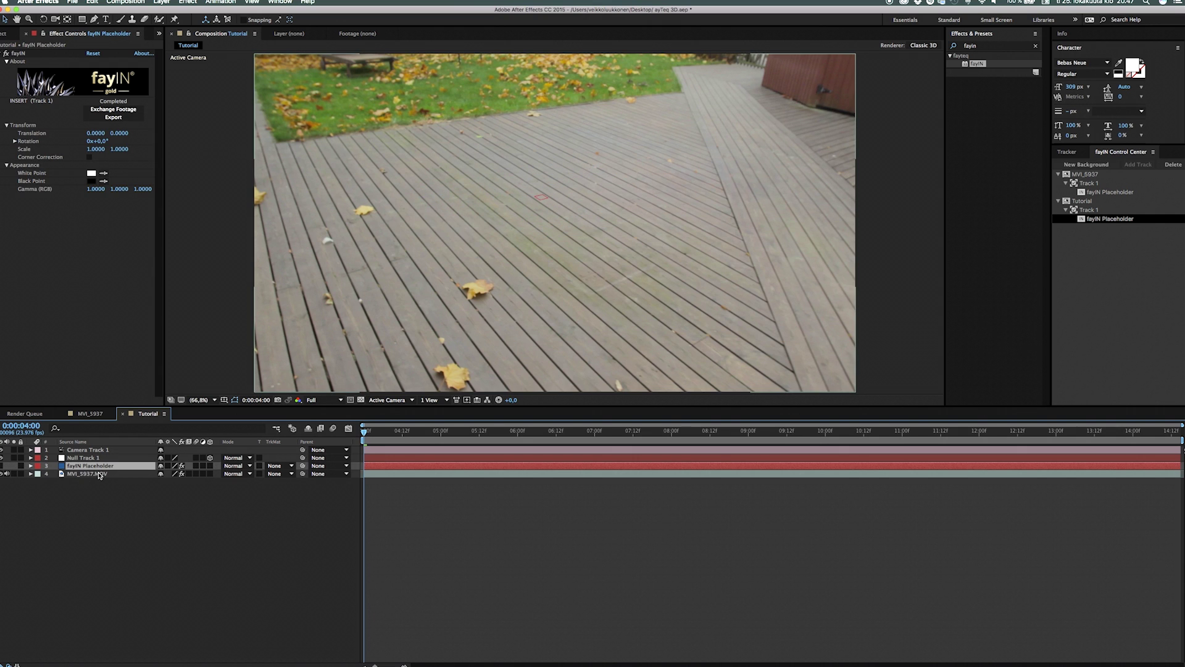
pyautogui.click(89, 459)
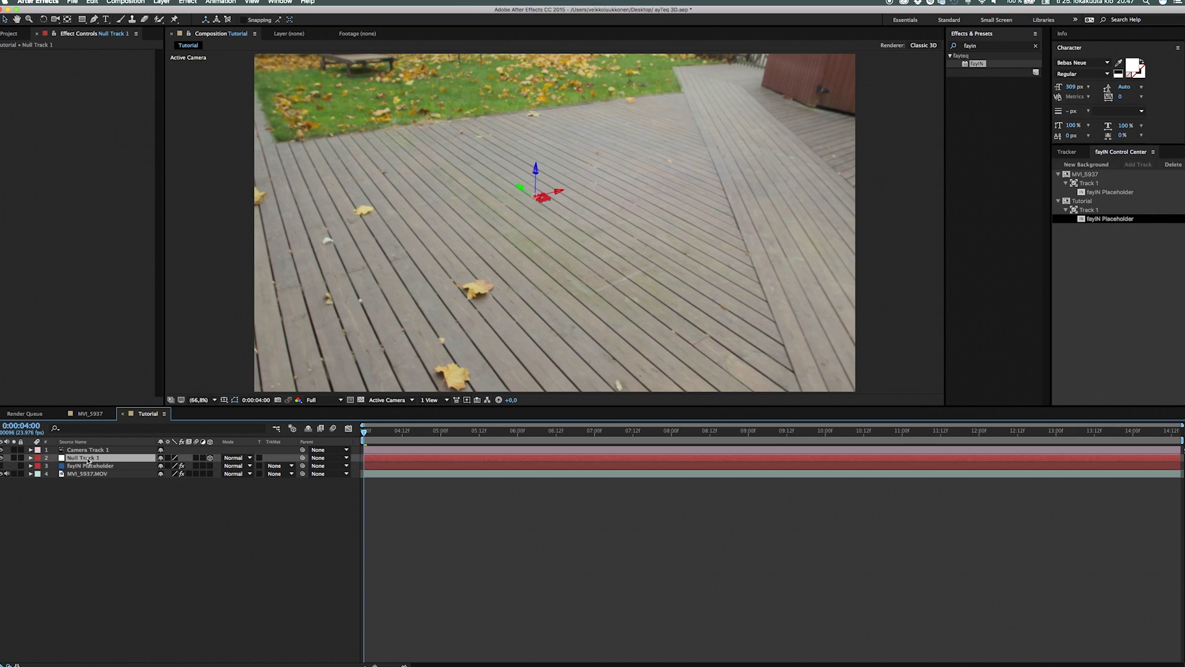
pyautogui.click(97, 451)
pyautogui.click(93, 457)
# - Preview the null following the deck, return to 0:00:04:00, and start a new text layer
pyautogui.press('space')
pyautogui.press('space')
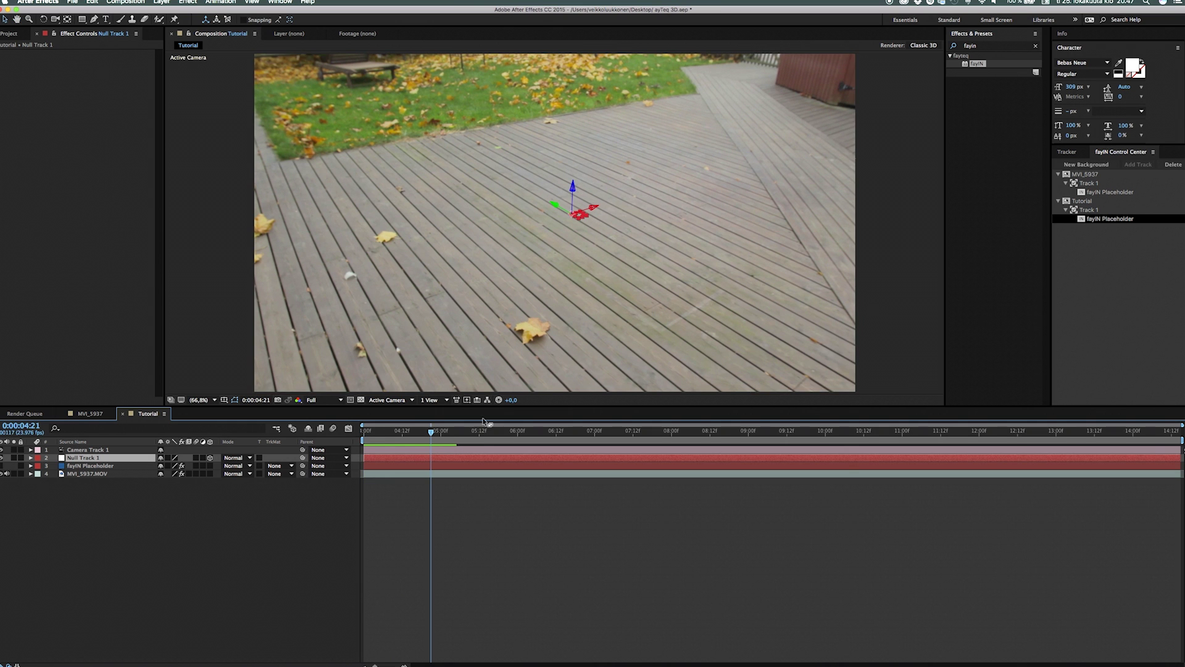
pyautogui.moveTo(491, 429); pyautogui.dragTo(376, 435)
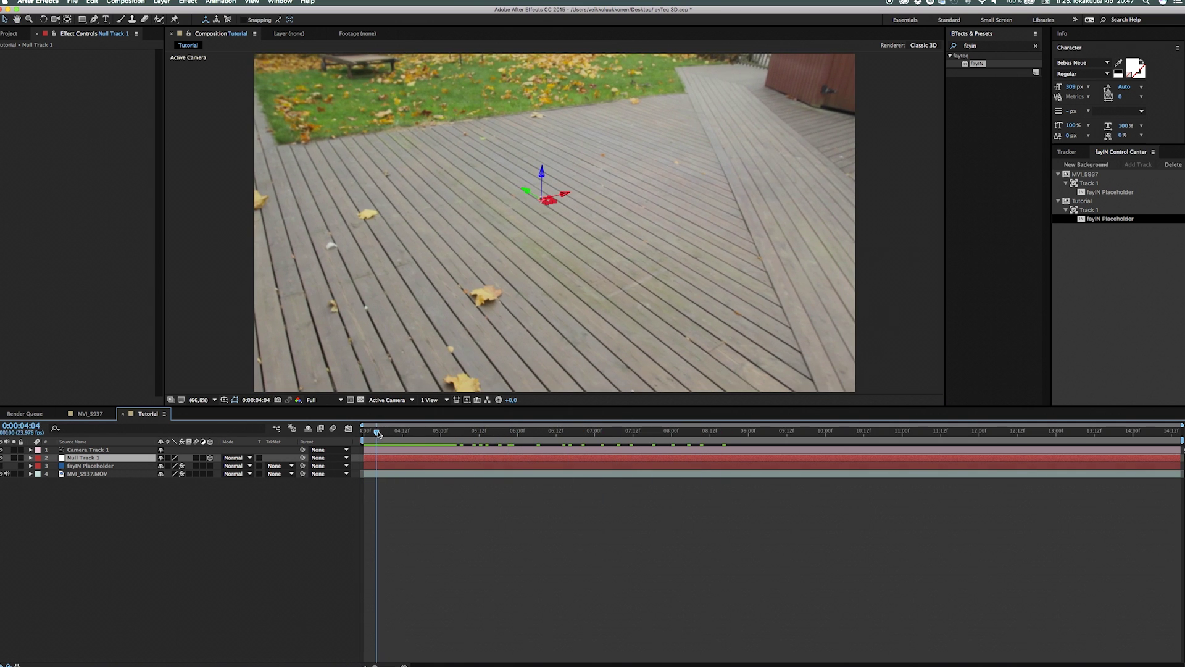
pyautogui.press('space')
pyautogui.press('space')
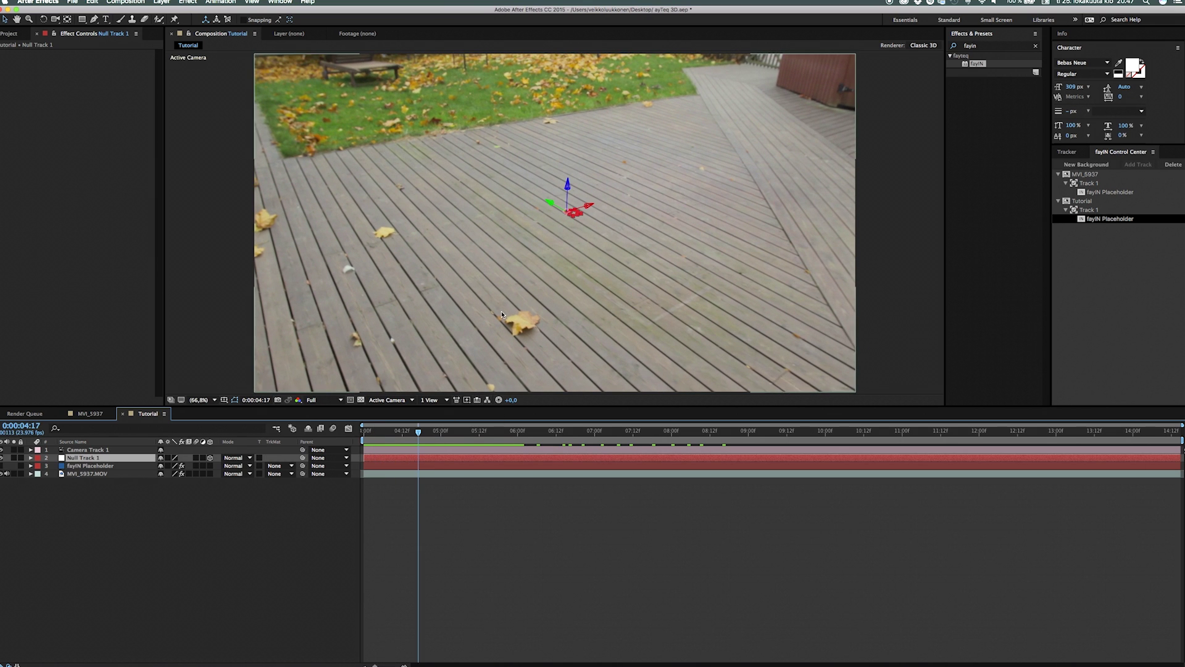
pyautogui.moveTo(417, 434); pyautogui.dragTo(363, 434)
pyautogui.click(71, 482)
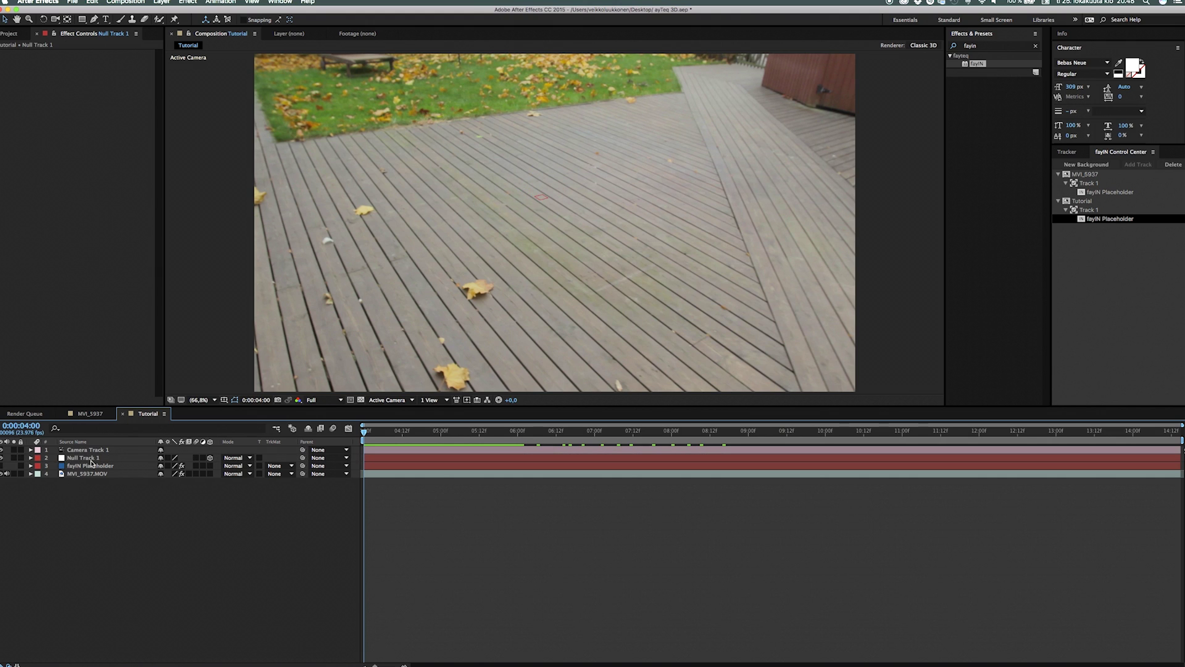
pyautogui.click(105, 19)
pyautogui.click(416, 229)
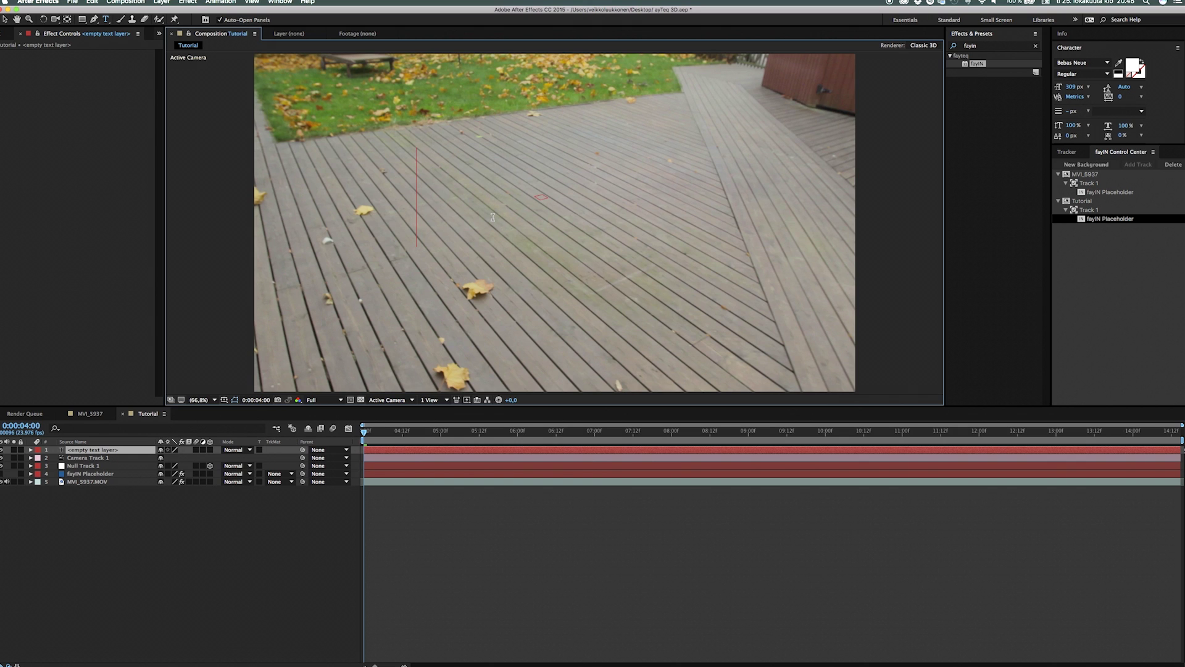
# - Type FAYIN as the text and enable the layer's 3D switch
pyautogui.write('FA')
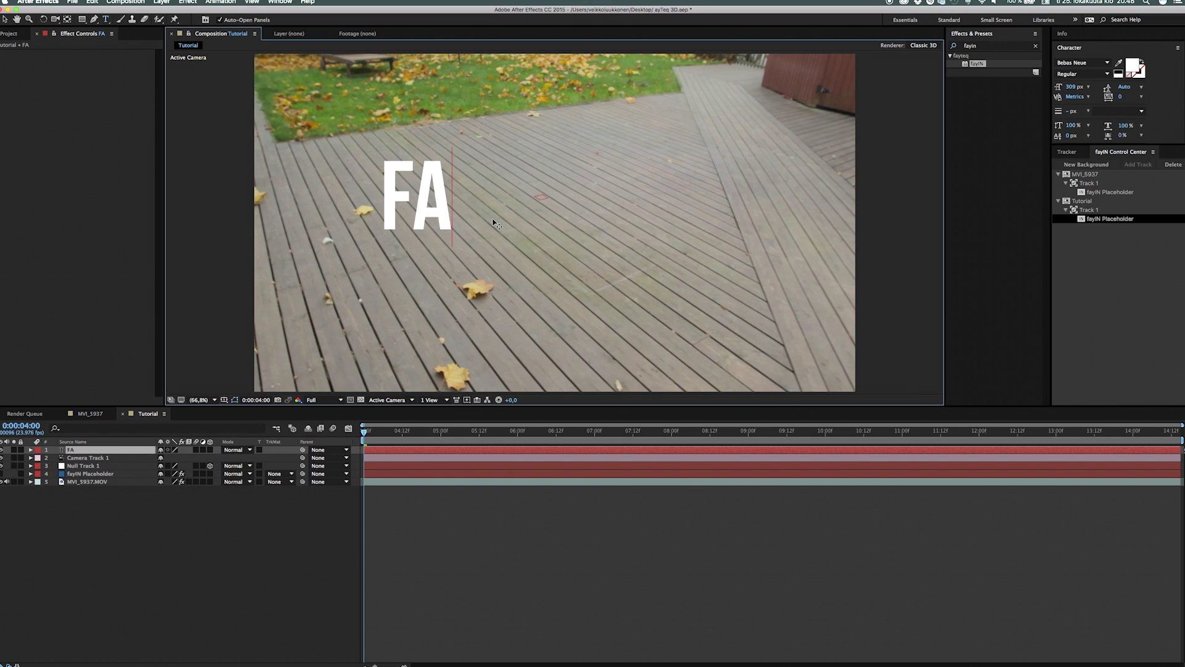
pyautogui.write('YIN')
pyautogui.click(253, 531)
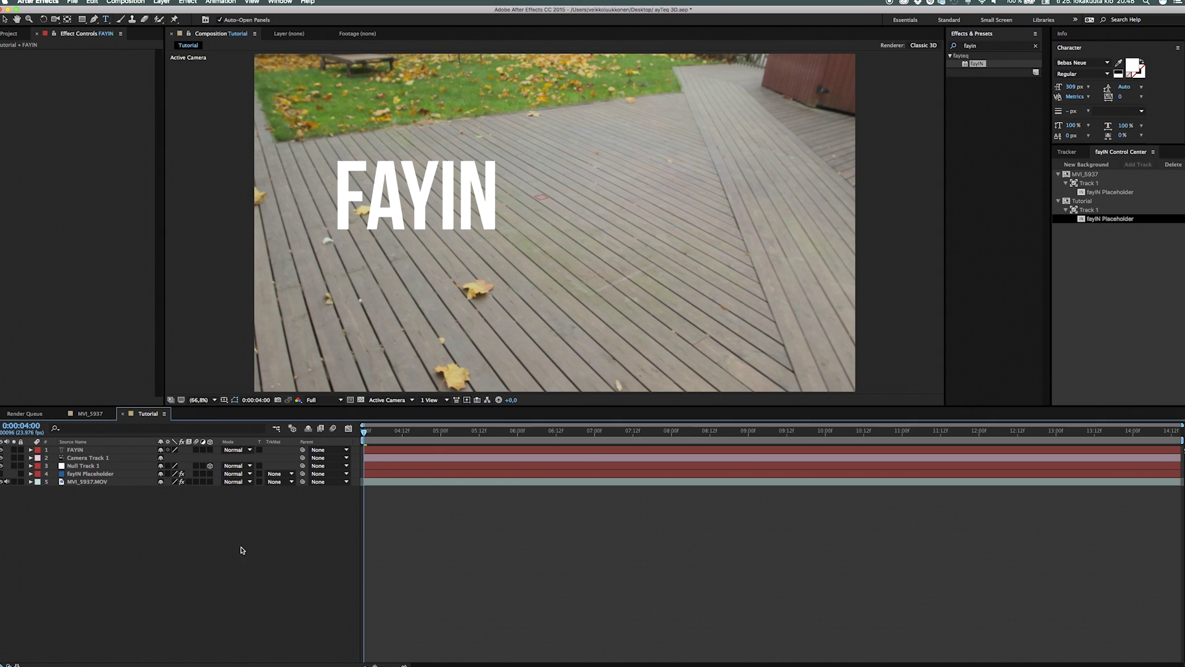
pyautogui.click(76, 452)
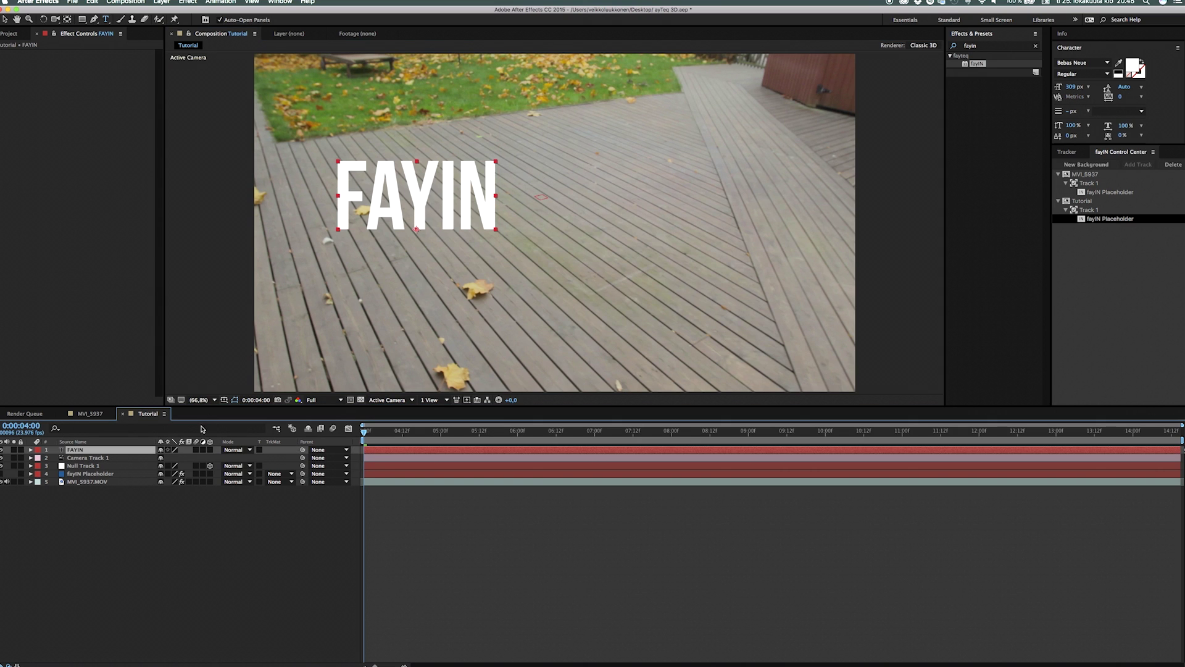
pyautogui.click(211, 450)
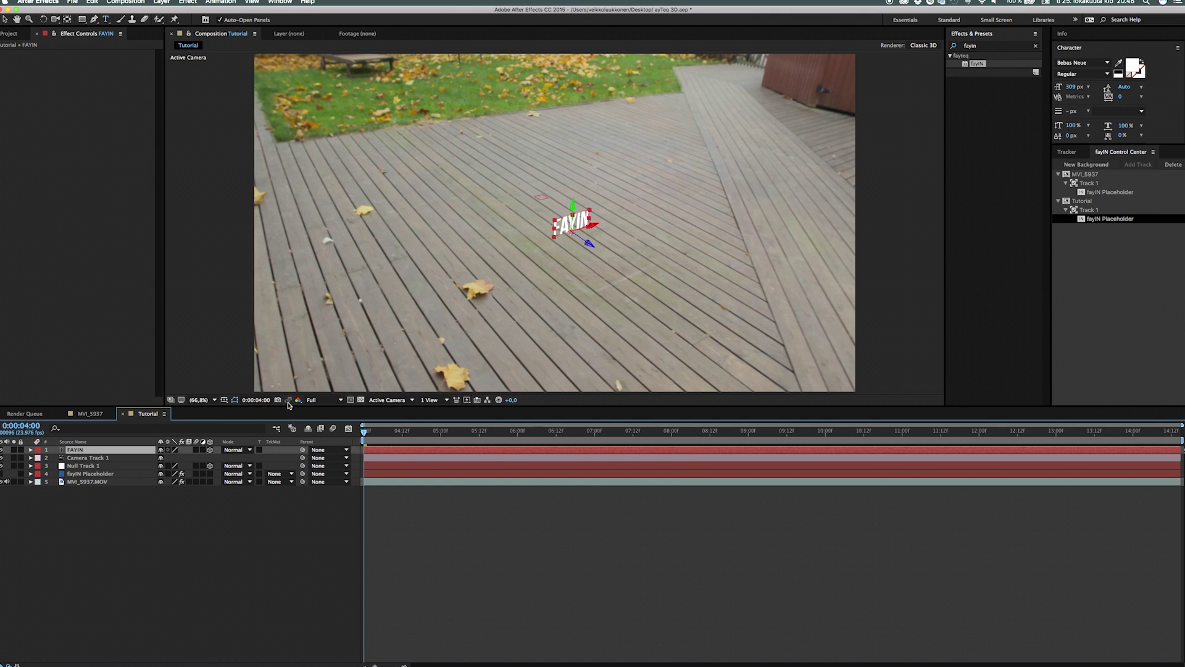
pyautogui.click(298, 518)
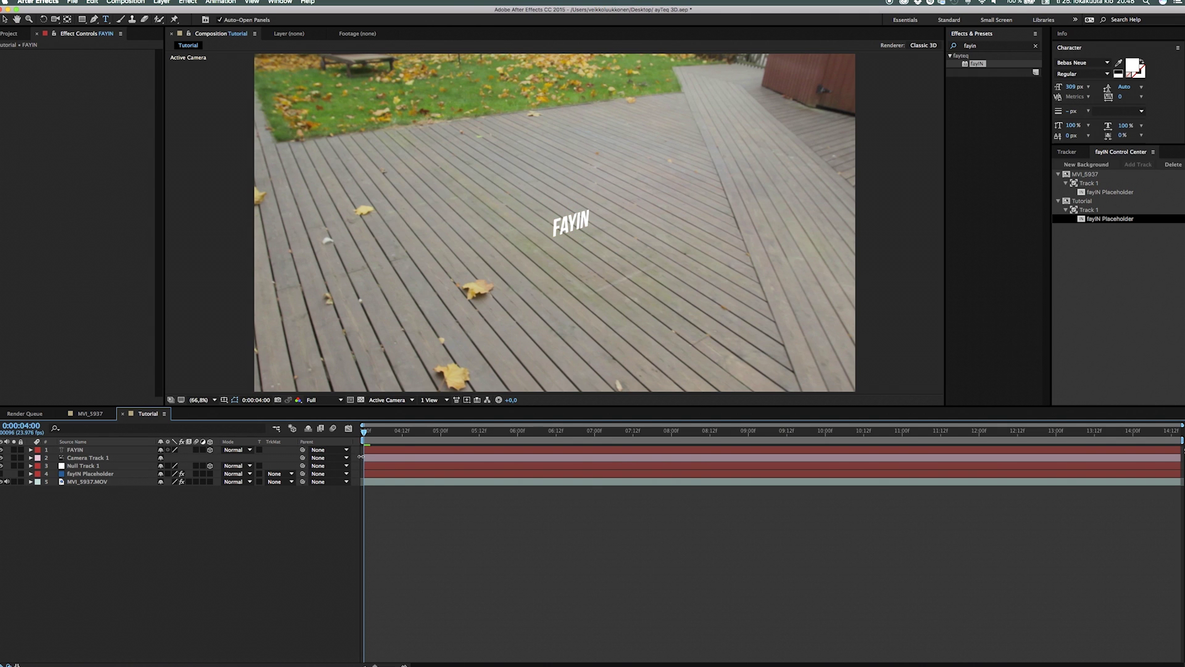
# - Preview the 3D FAYIN text on the deck, then select it and return to 0:00:04:00
pyautogui.press('space')
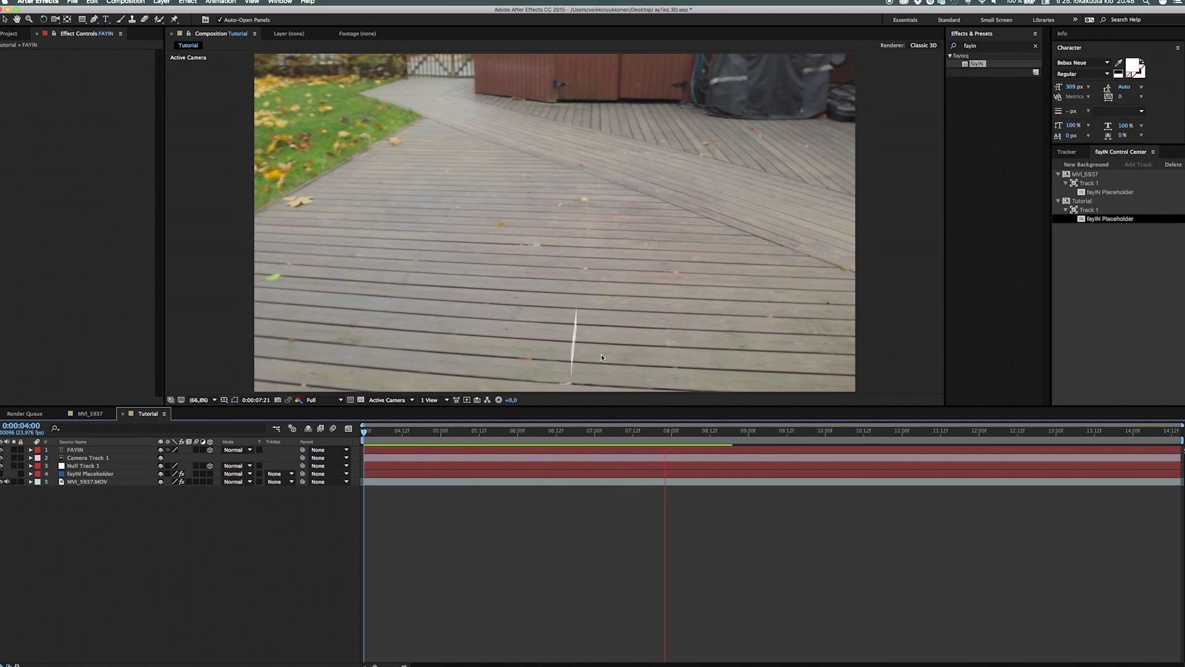
pyautogui.press('space')
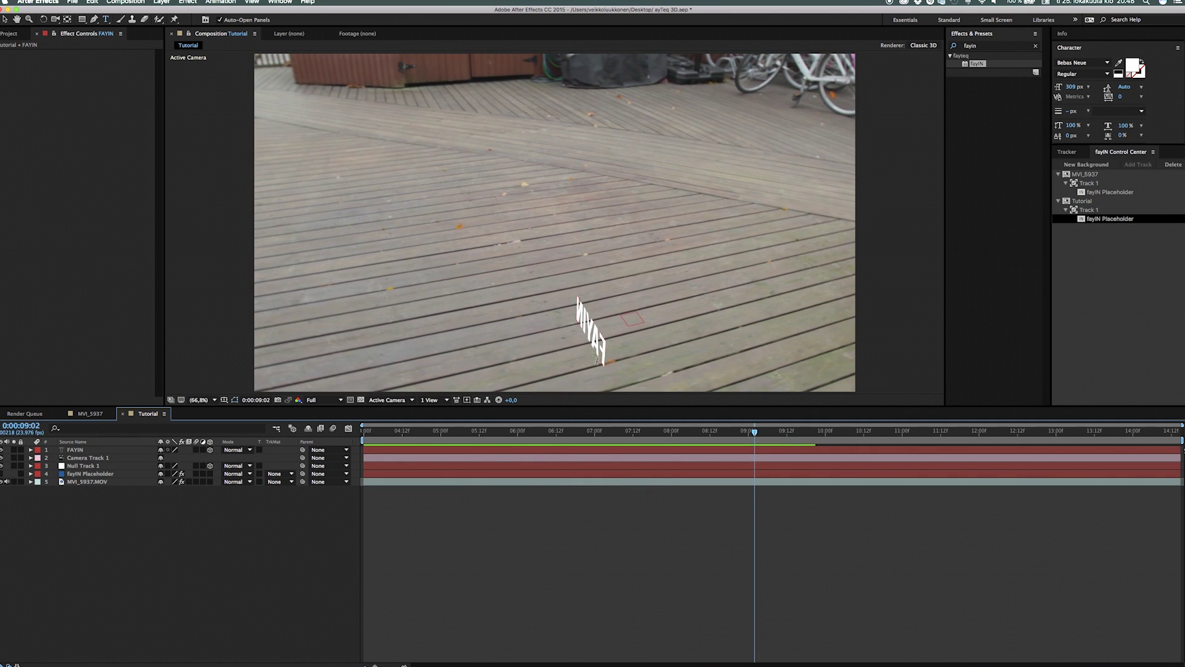
pyautogui.click(584, 338)
pyautogui.press('Home')
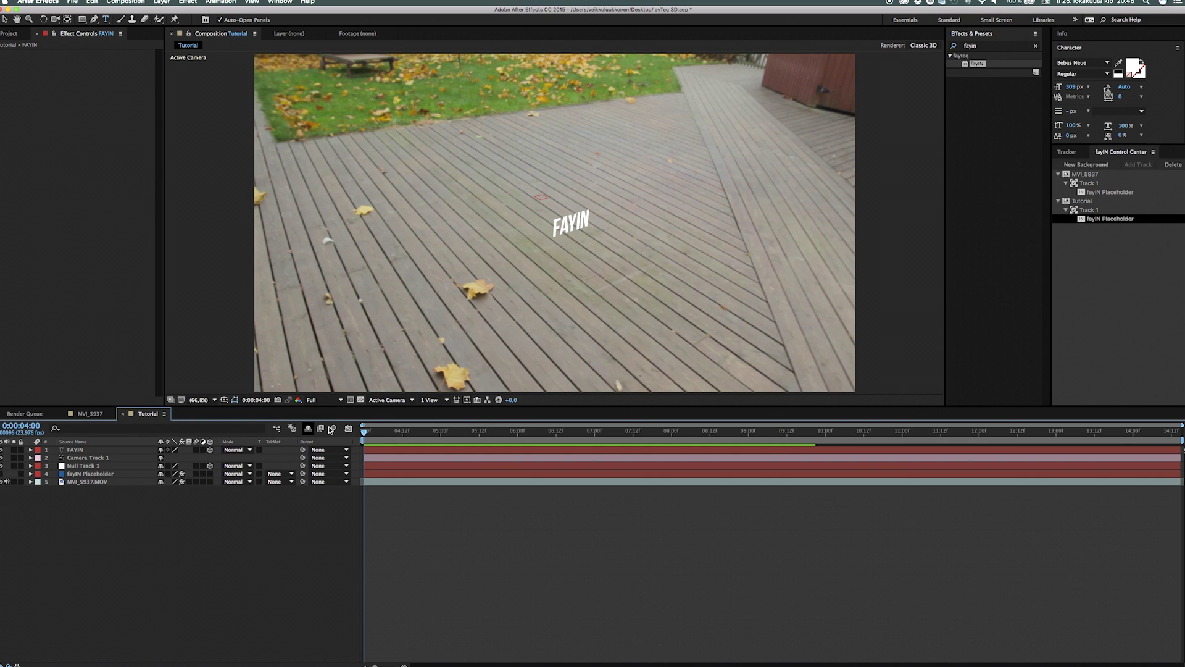
# - Parent the FAYIN text layer to Null Track 1 and preview it following the deck
pyautogui.click(106, 451)
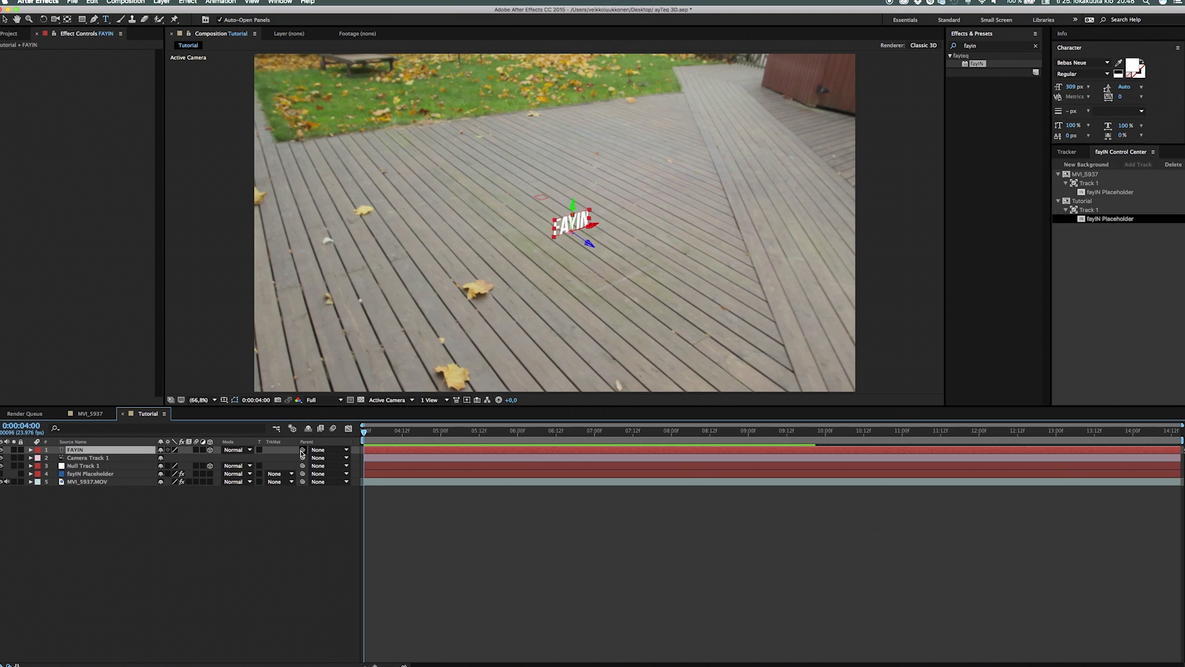
pyautogui.moveTo(302, 454); pyautogui.dragTo(99, 470)
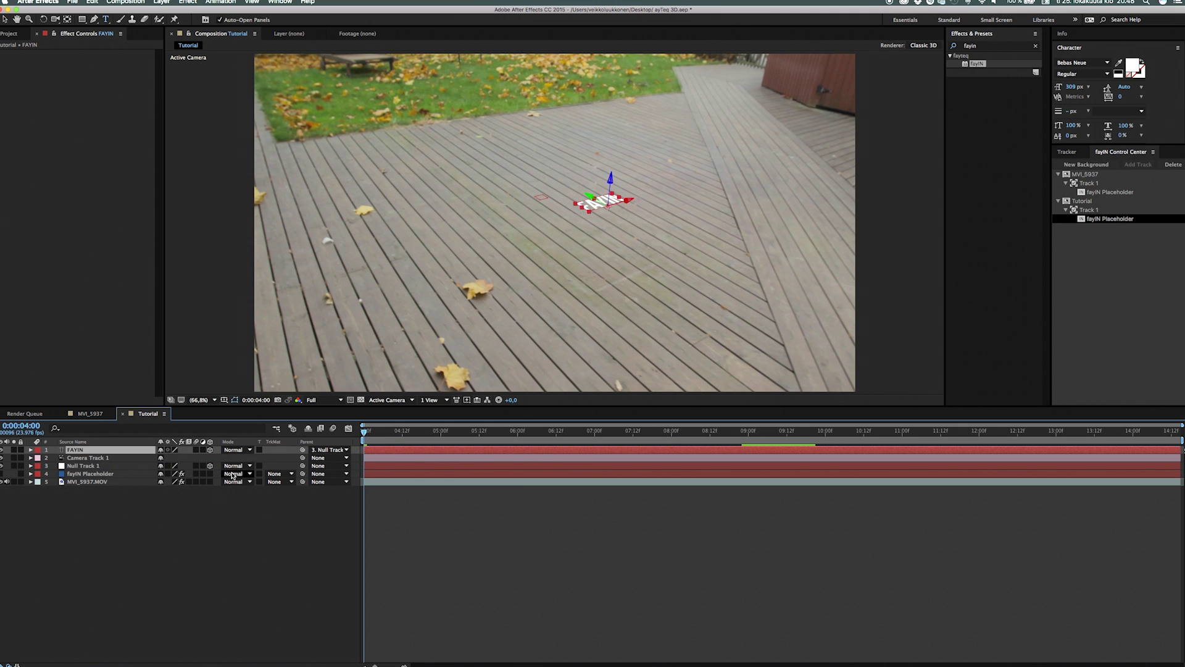
pyautogui.press('space')
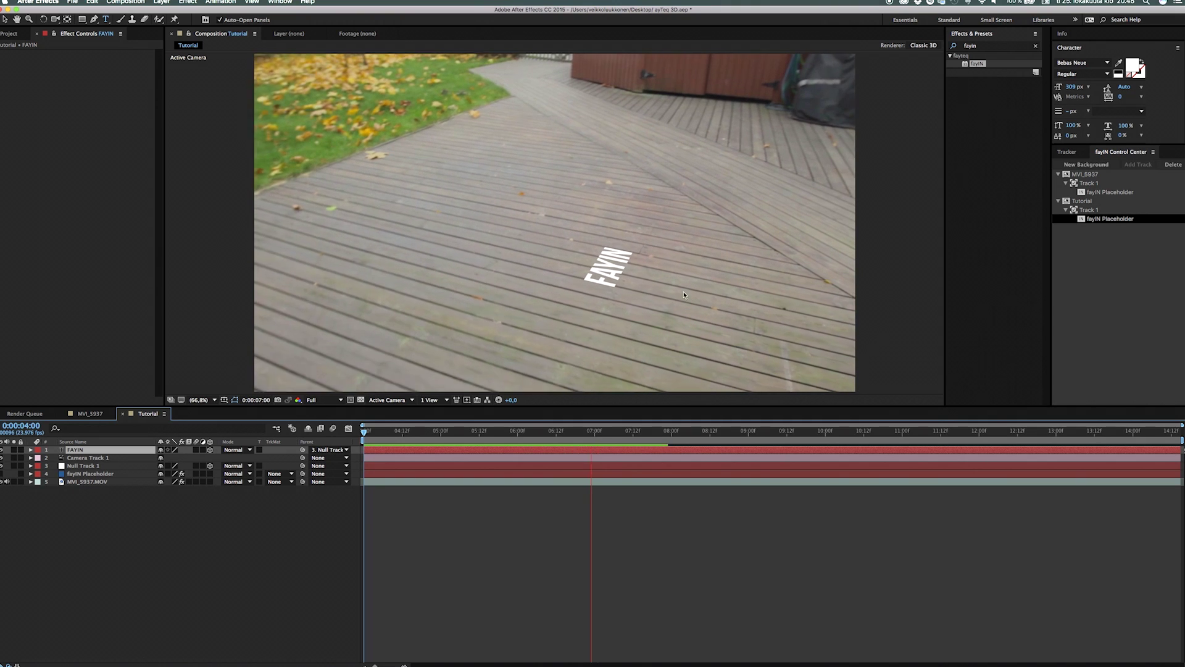
pyautogui.press('space')
pyautogui.click(370, 446)
pyautogui.moveTo(371, 445); pyautogui.dragTo(366, 447)
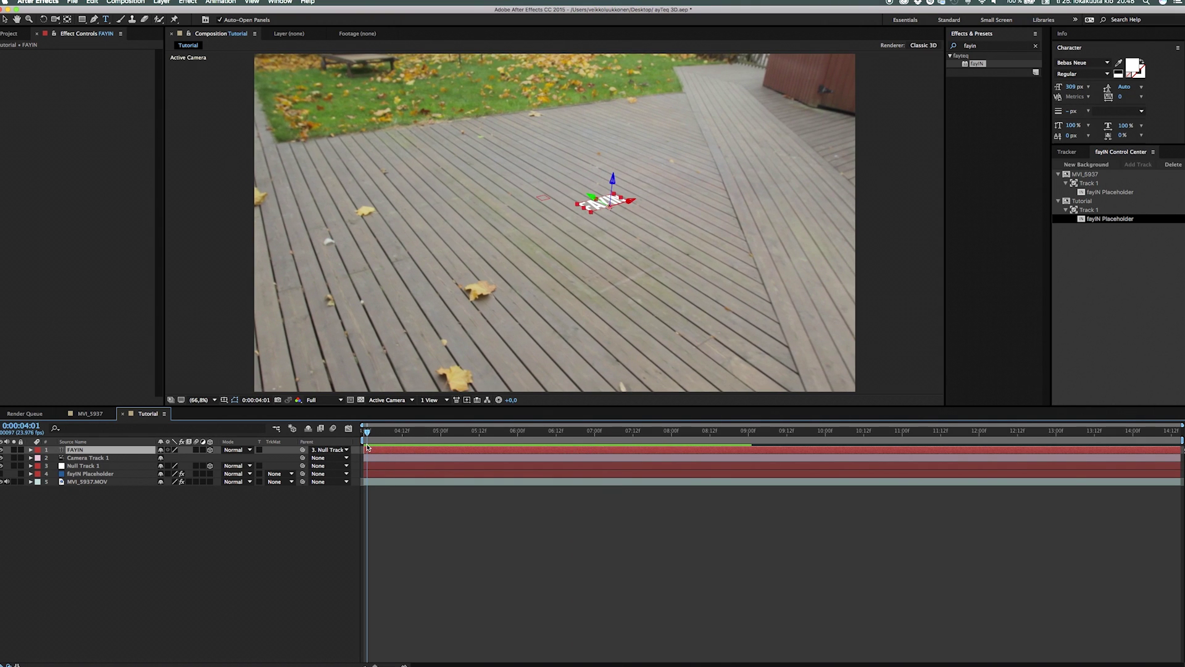
# - Give FAYIN 90° X Rotation and 412% Scale, preview, and return to 0:00:04:00
pyautogui.press('r')
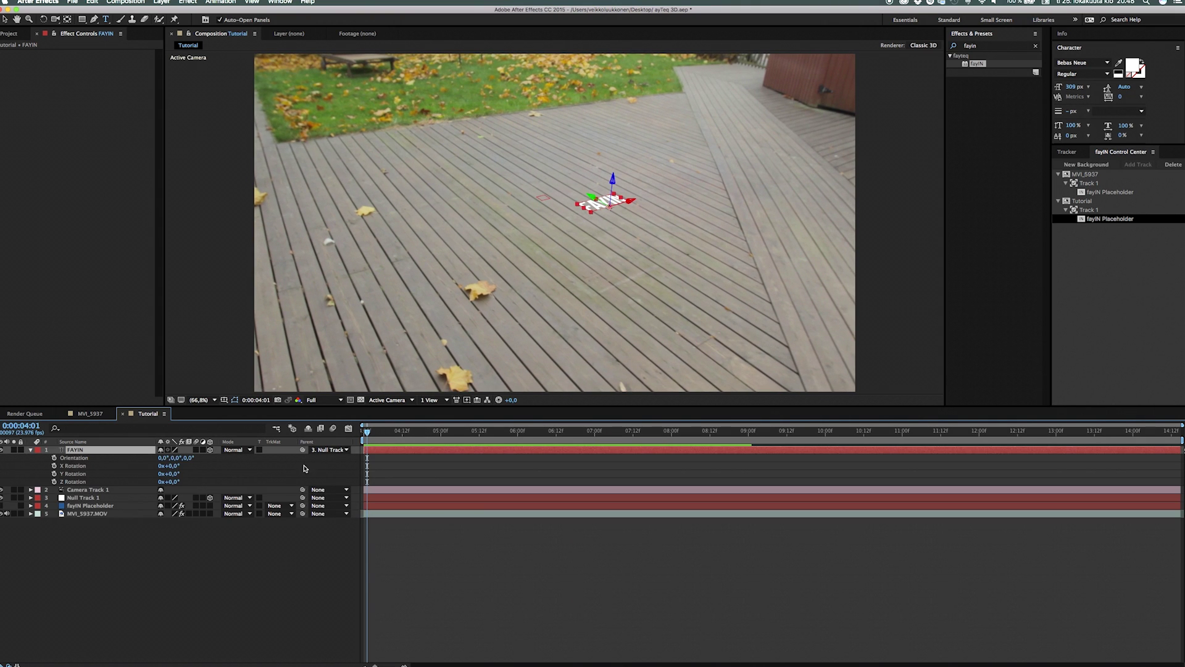
pyautogui.click(174, 466)
pyautogui.write('90')
pyautogui.press('Return')
pyautogui.press('s')
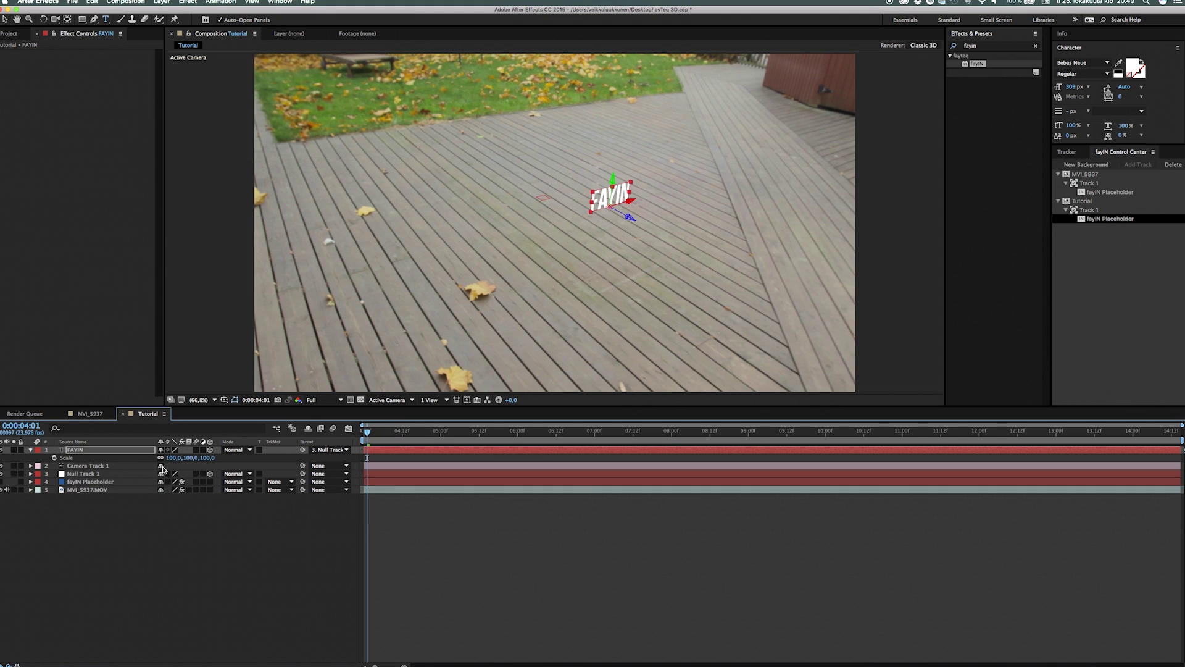
pyautogui.moveTo(173, 457); pyautogui.dragTo(304, 449)
pyautogui.press('space')
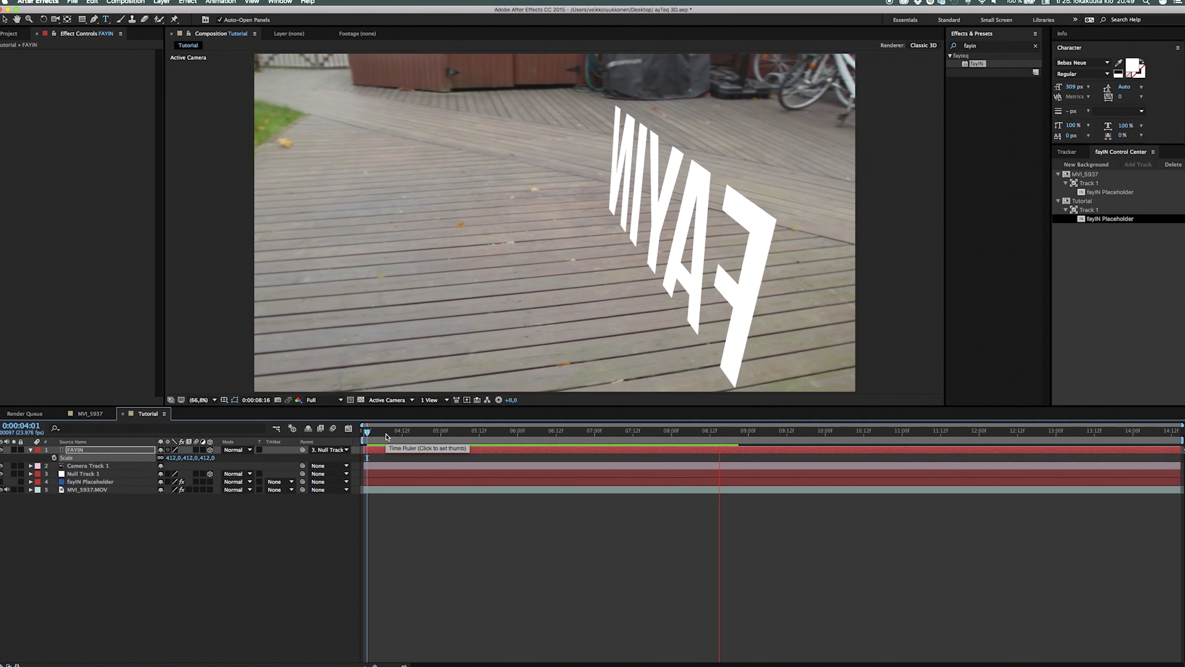
pyautogui.press('space')
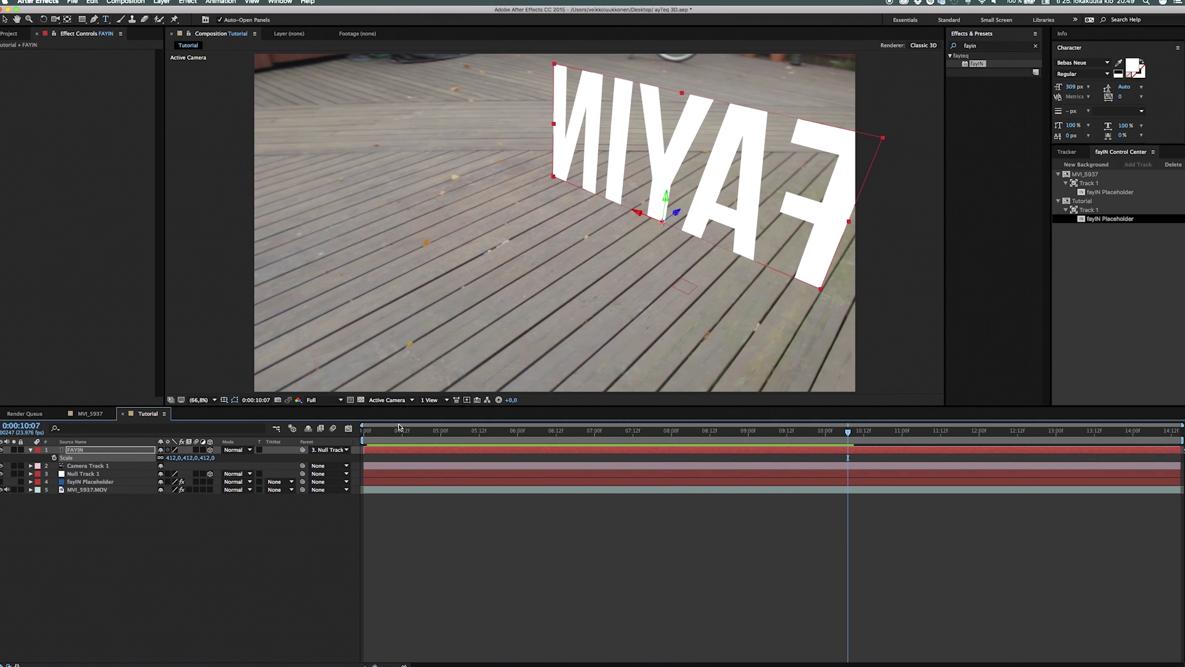
pyautogui.click(365, 438)
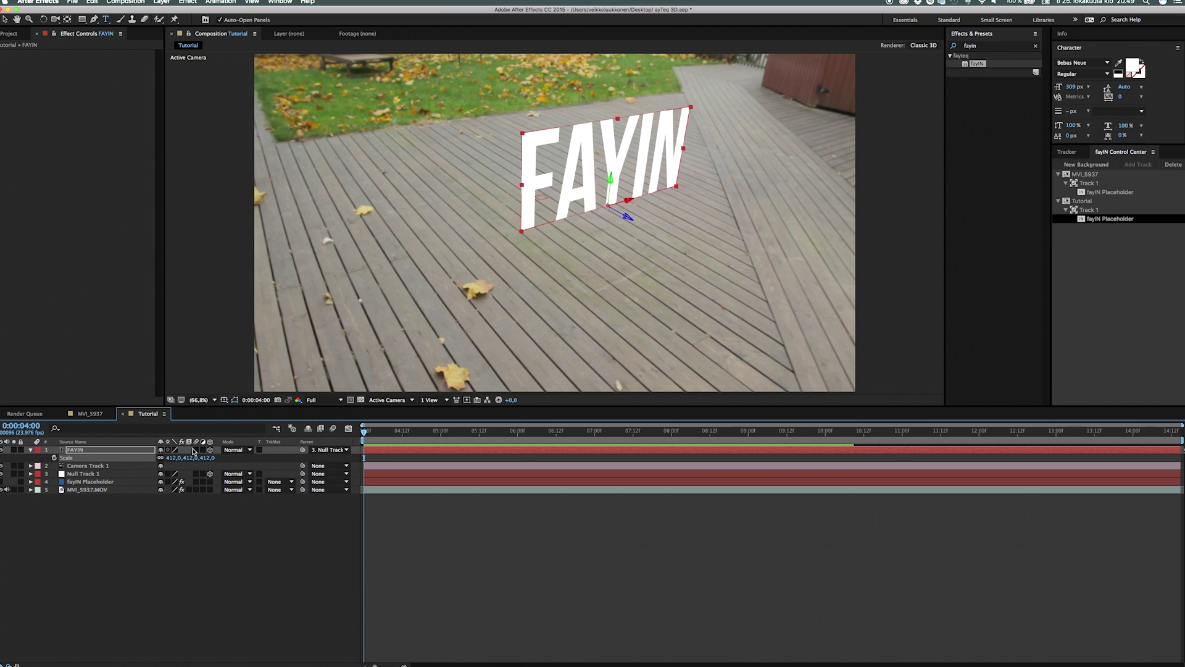
# - Set FAYIN's X Rotation back to 0 so it lies flat
pyautogui.press('r')
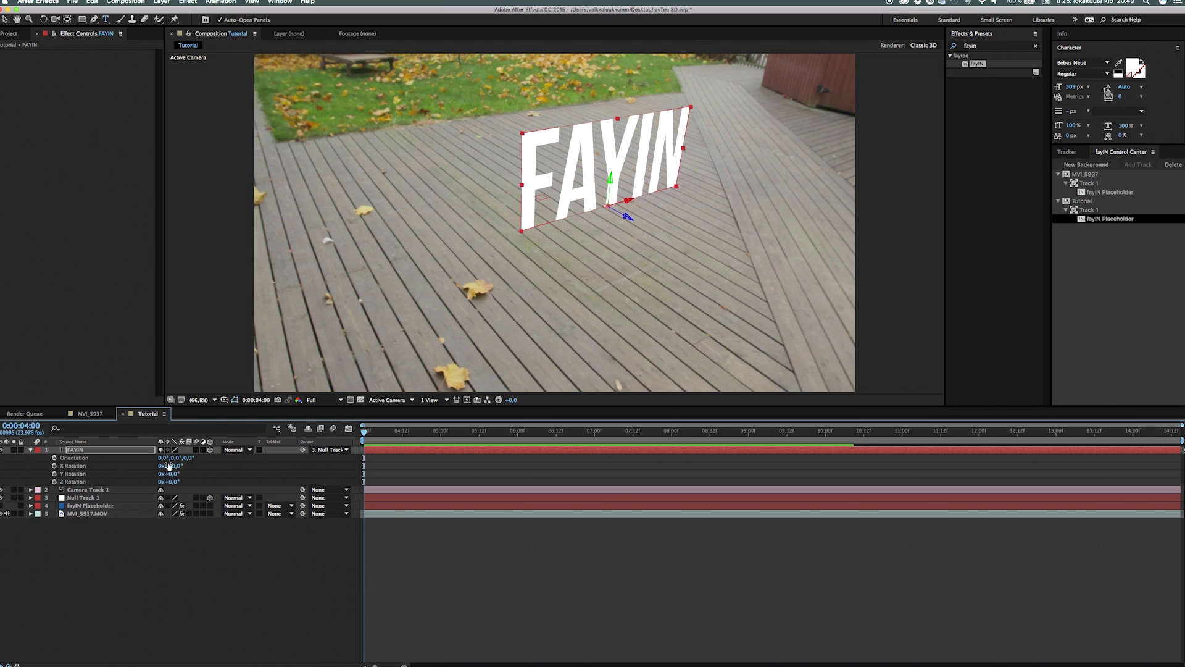
pyautogui.click(178, 466)
pyautogui.write('0')
pyautogui.press('Return')
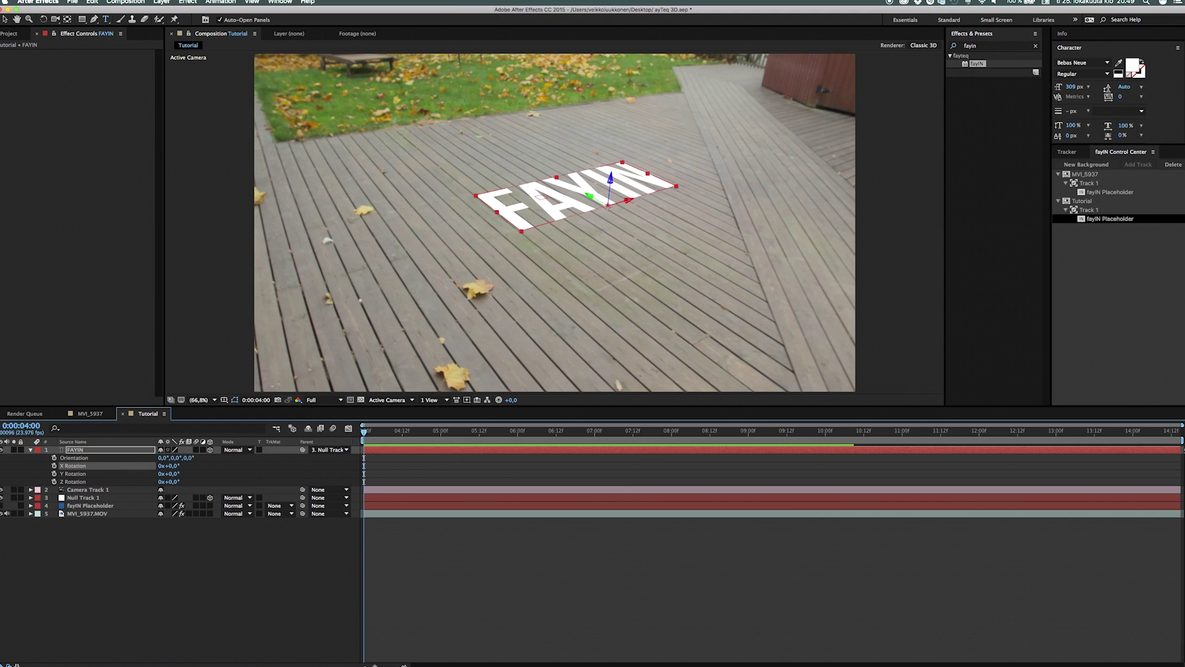
# - Duplicate FAYIN, rename the lower copy Shadow and make its fill black
pyautogui.click(96, 451)
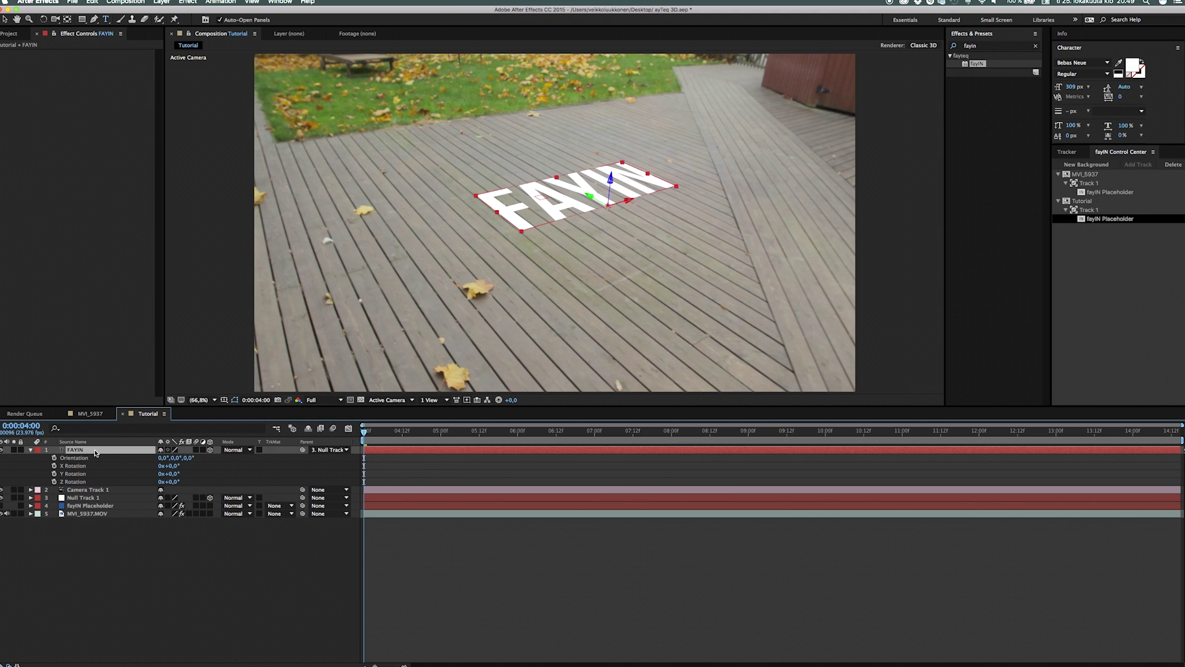
pyautogui.press('super+d')
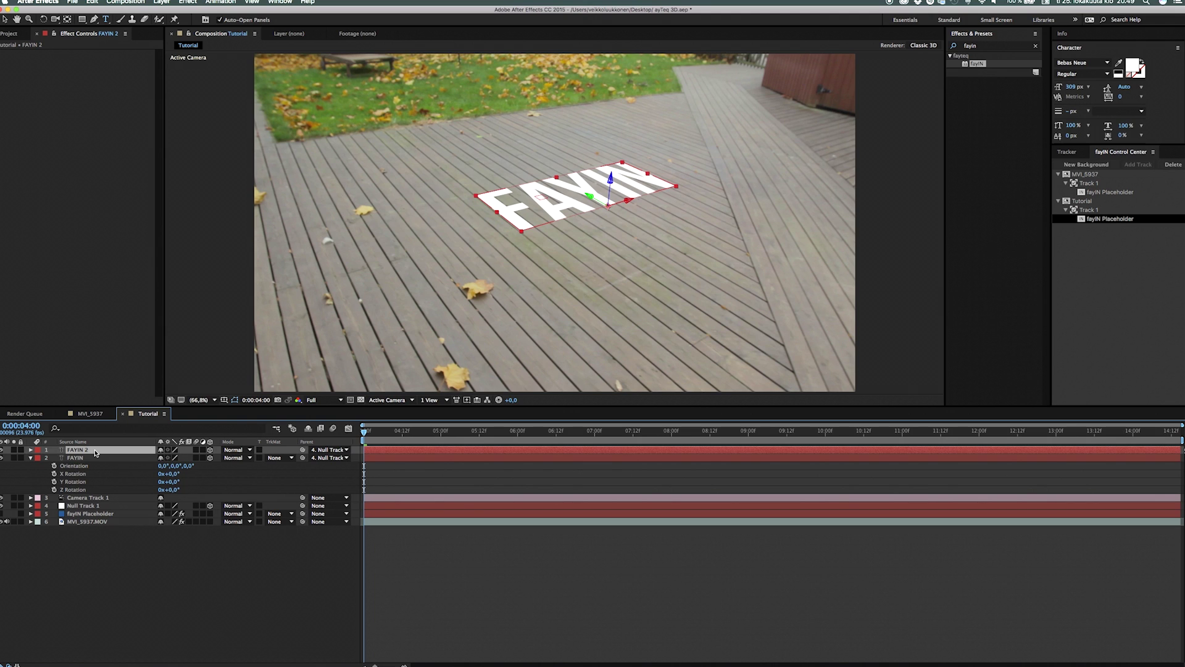
pyautogui.click(85, 459)
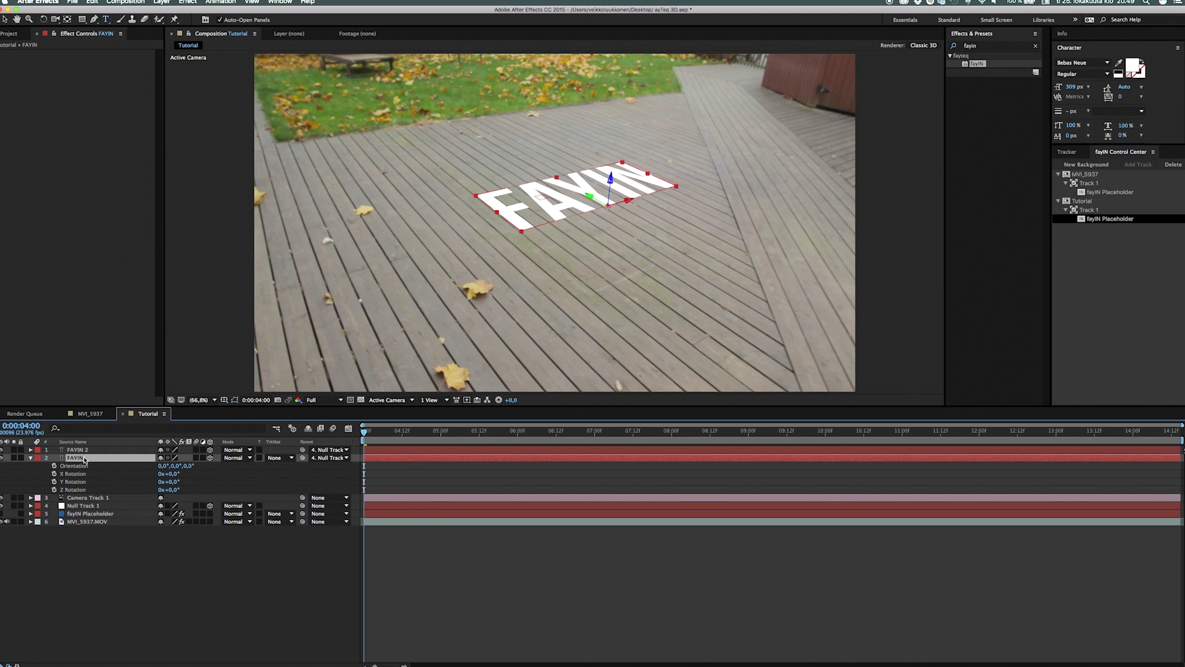
pyautogui.press('Return')
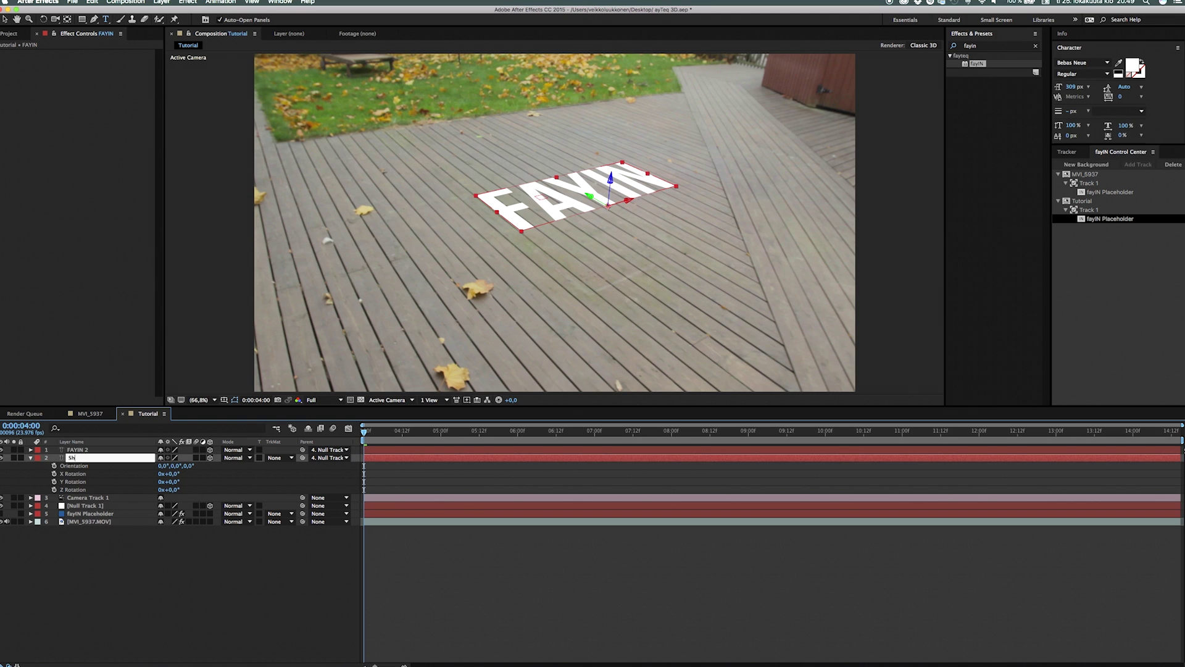
pyautogui.write('Shadow')
pyautogui.press('Return')
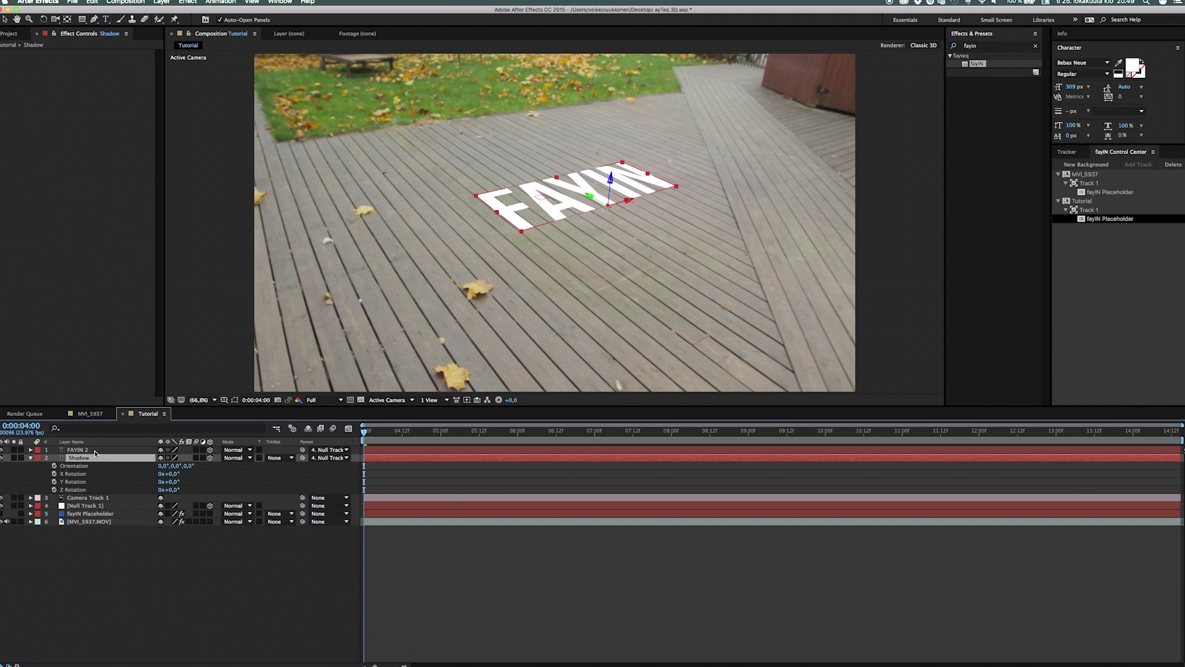
pyautogui.click(1132, 65)
pyautogui.moveTo(495, 409); pyautogui.dragTo(522, 447)
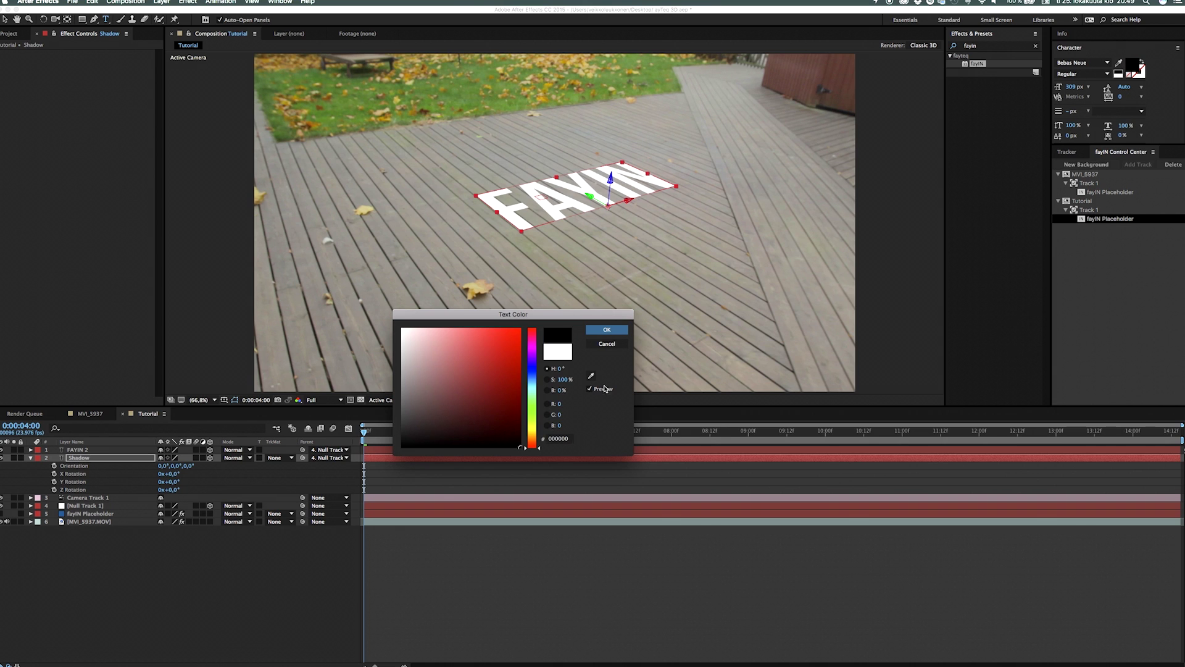
pyautogui.click(607, 330)
# - Move the white FAYIN 2 text away from the Shadow copy with the Selection tool
pyautogui.click(115, 450)
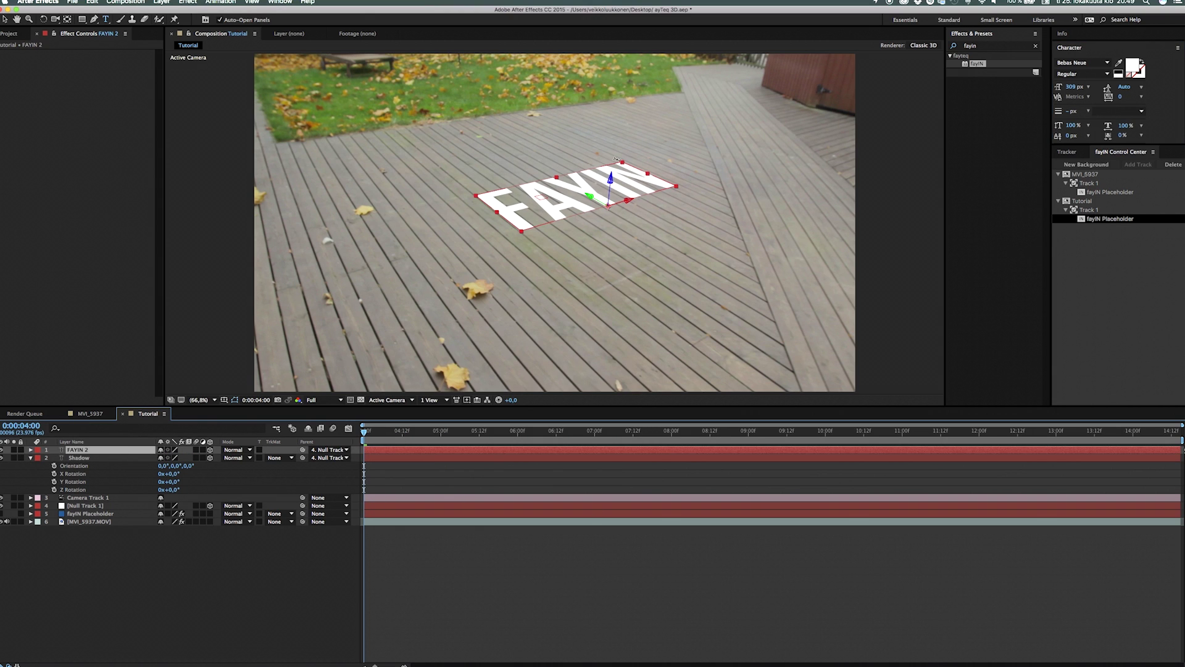
pyautogui.press('v')
pyautogui.moveTo(611, 183); pyautogui.dragTo(624, 90)
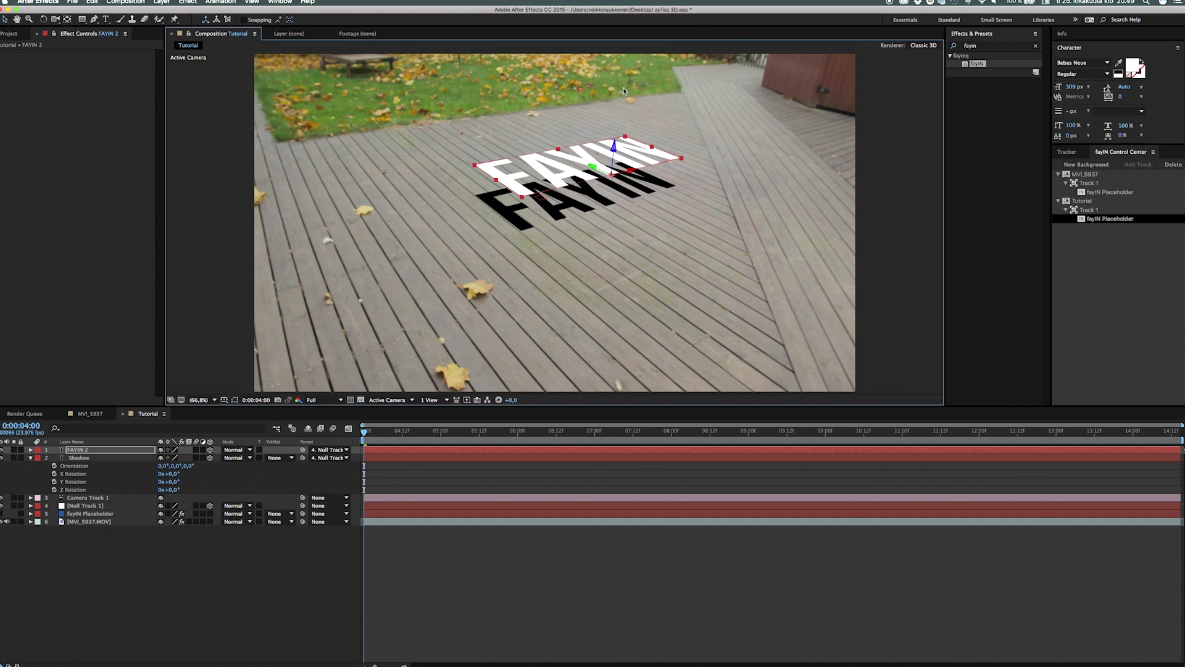
pyautogui.moveTo(615, 150); pyautogui.dragTo(622, 87)
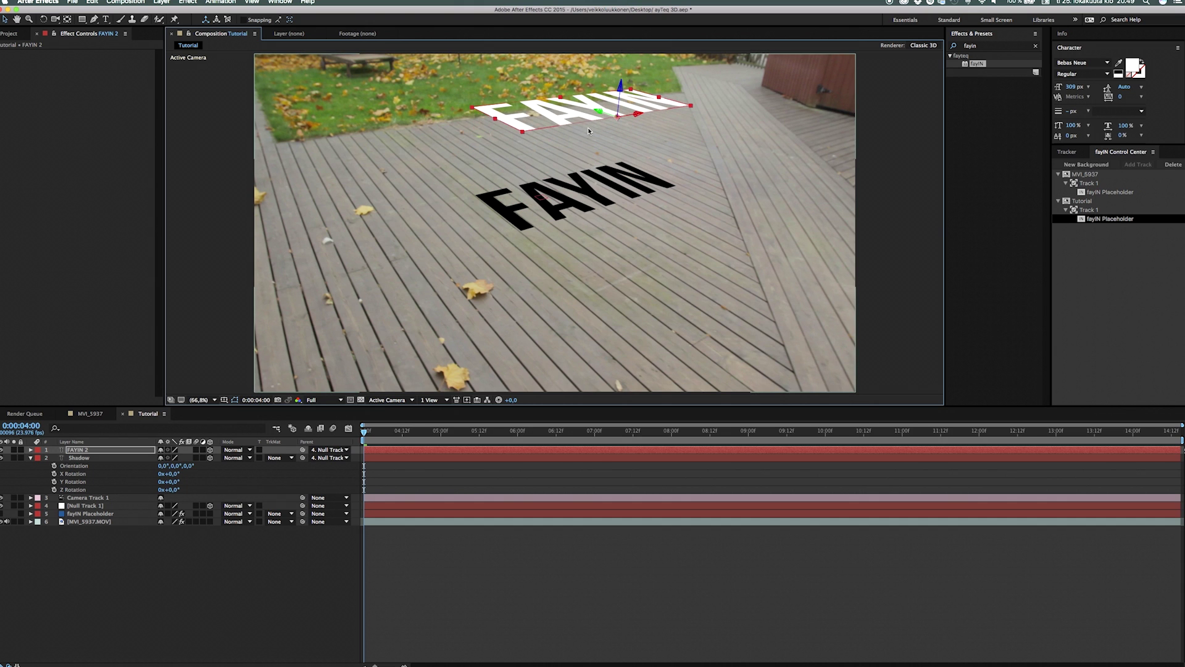
pyautogui.moveTo(576, 137); pyautogui.dragTo(529, 153)
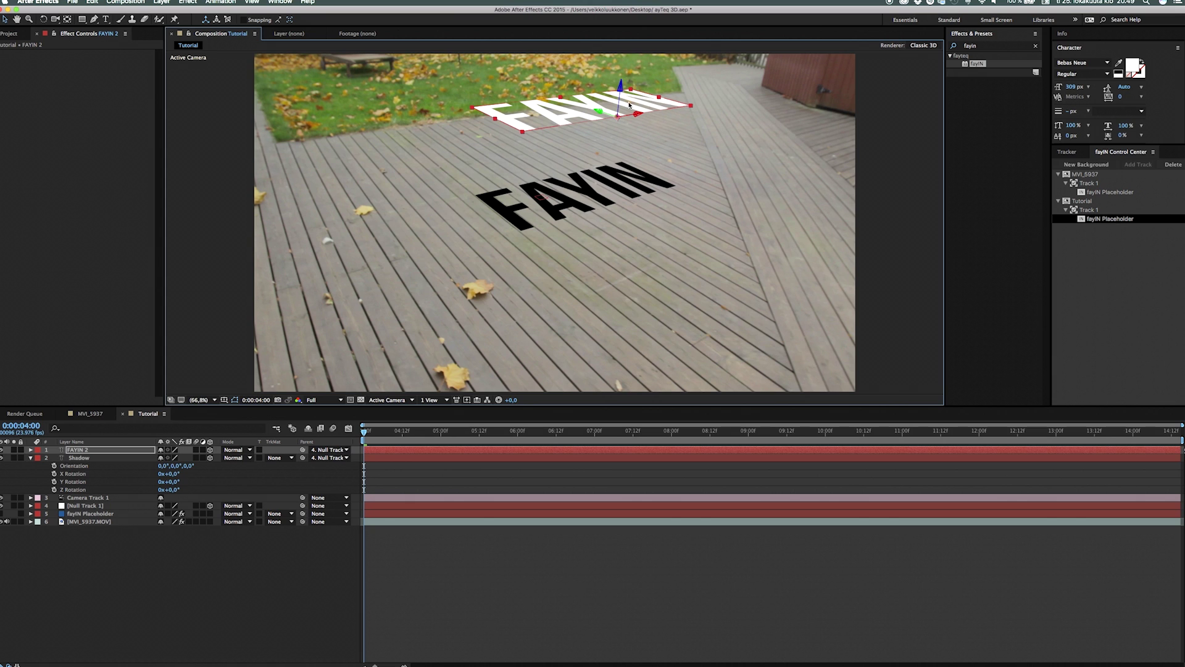
pyautogui.moveTo(621, 90); pyautogui.dragTo(619, 98)
# - Apply Fast Blur at 54 blurriness to the Shadow layer and scale it to 442%
pyautogui.click(90, 458)
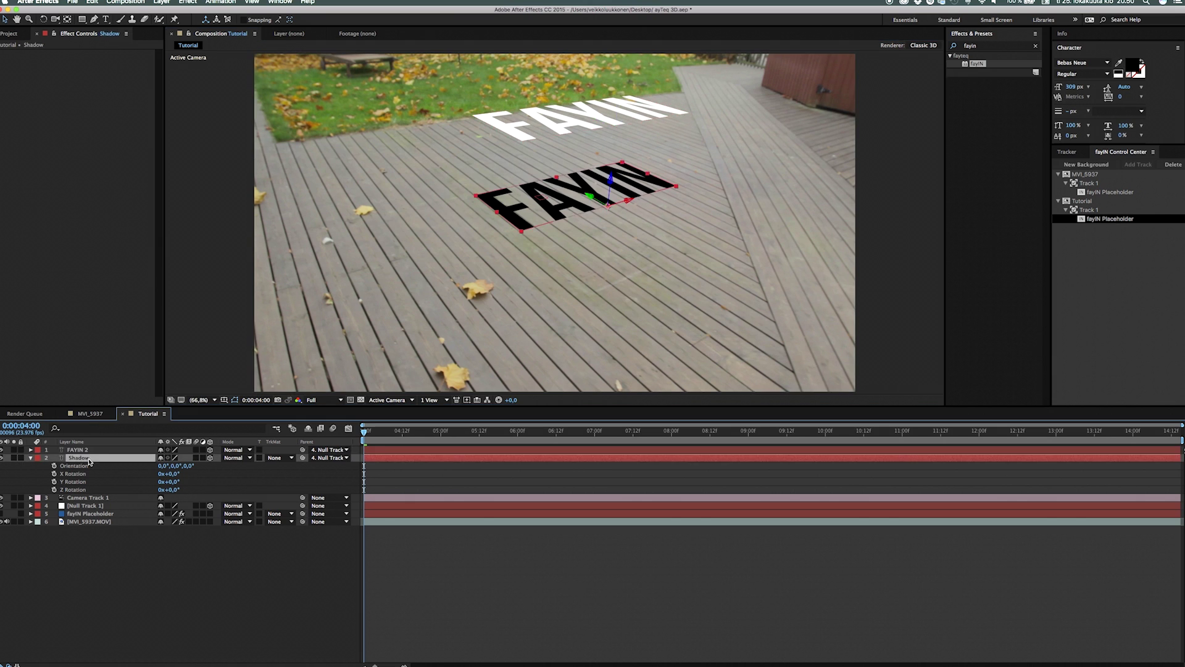
pyautogui.click(1004, 47)
pyautogui.click(1002, 47)
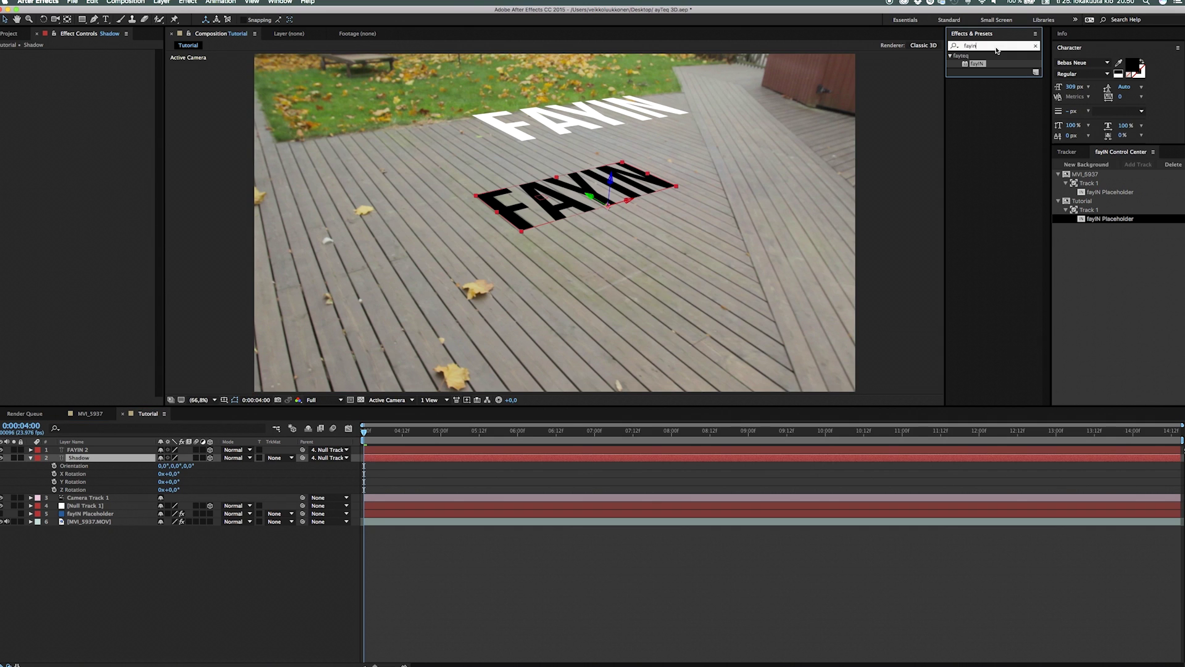
pyautogui.write('fast blur')
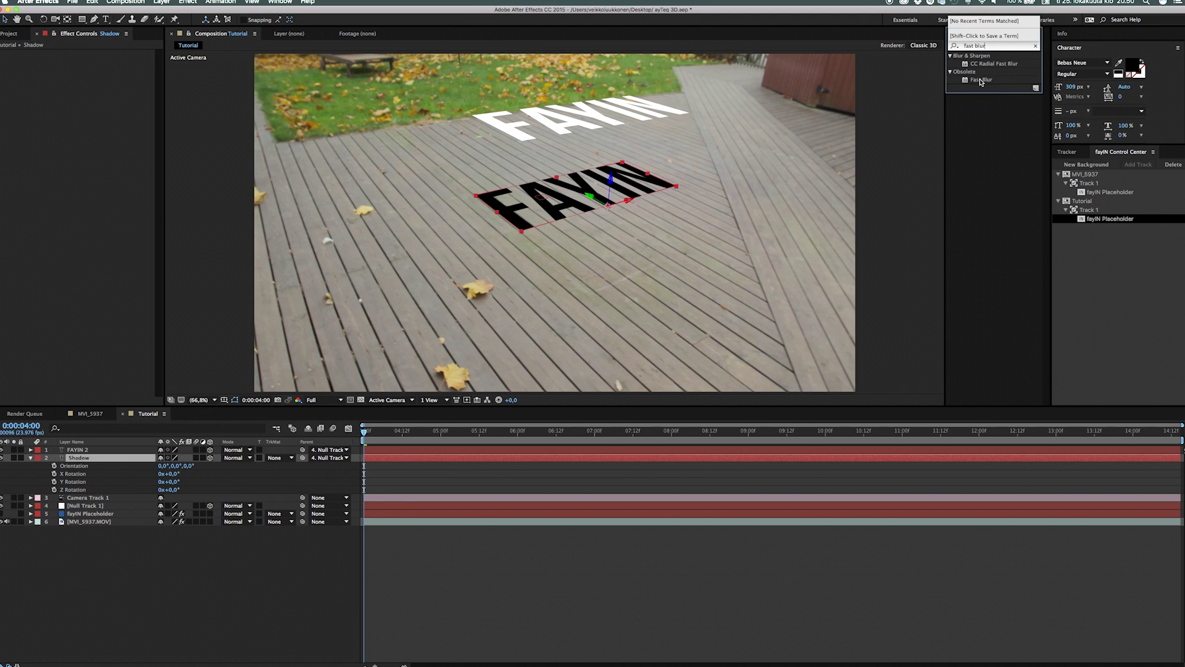
pyautogui.doubleClick(982, 80)
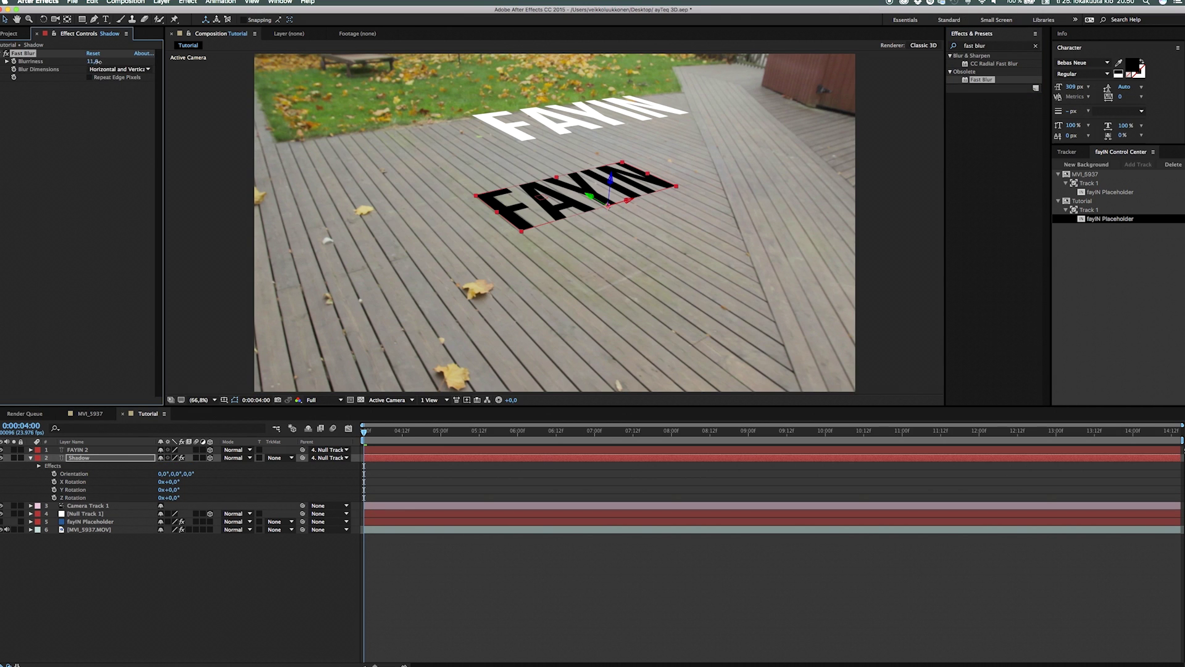
pyautogui.moveTo(91, 61); pyautogui.dragTo(105, 61)
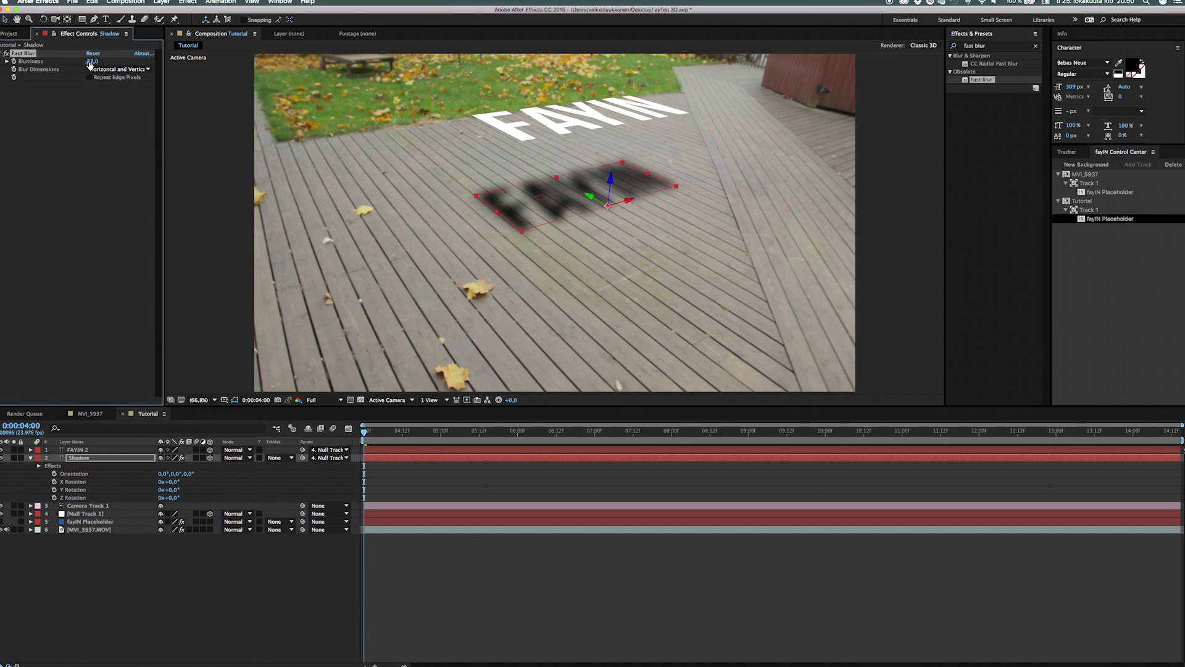
pyautogui.moveTo(89, 61); pyautogui.dragTo(97, 62)
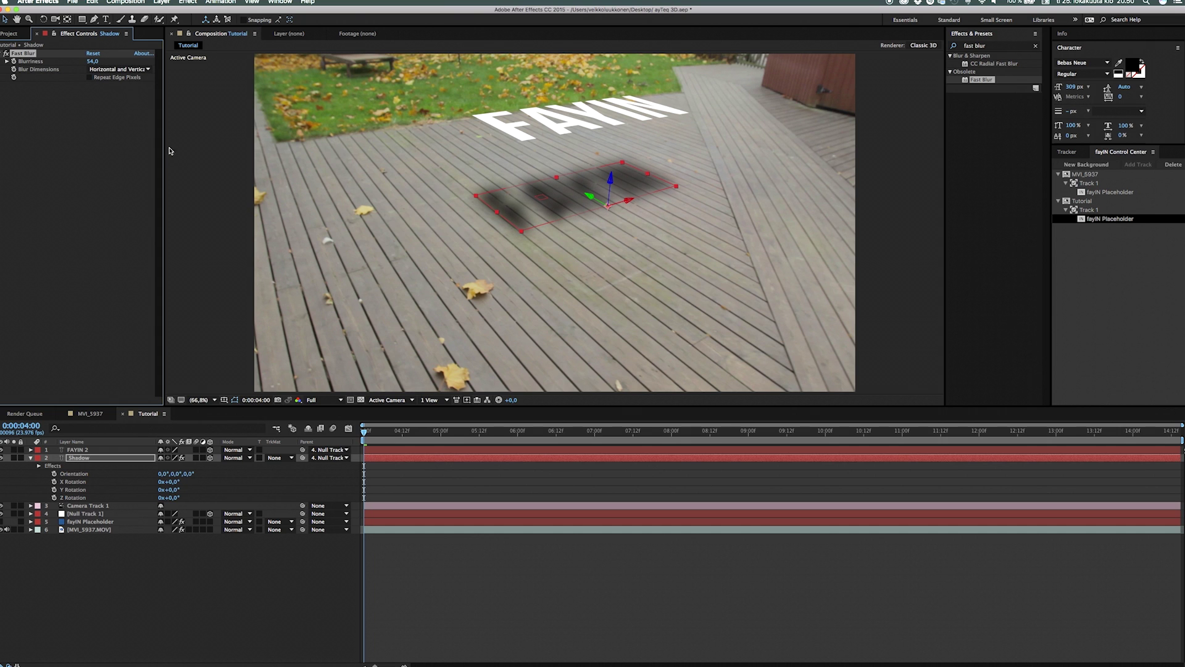
pyautogui.press('s')
pyautogui.click(93, 489)
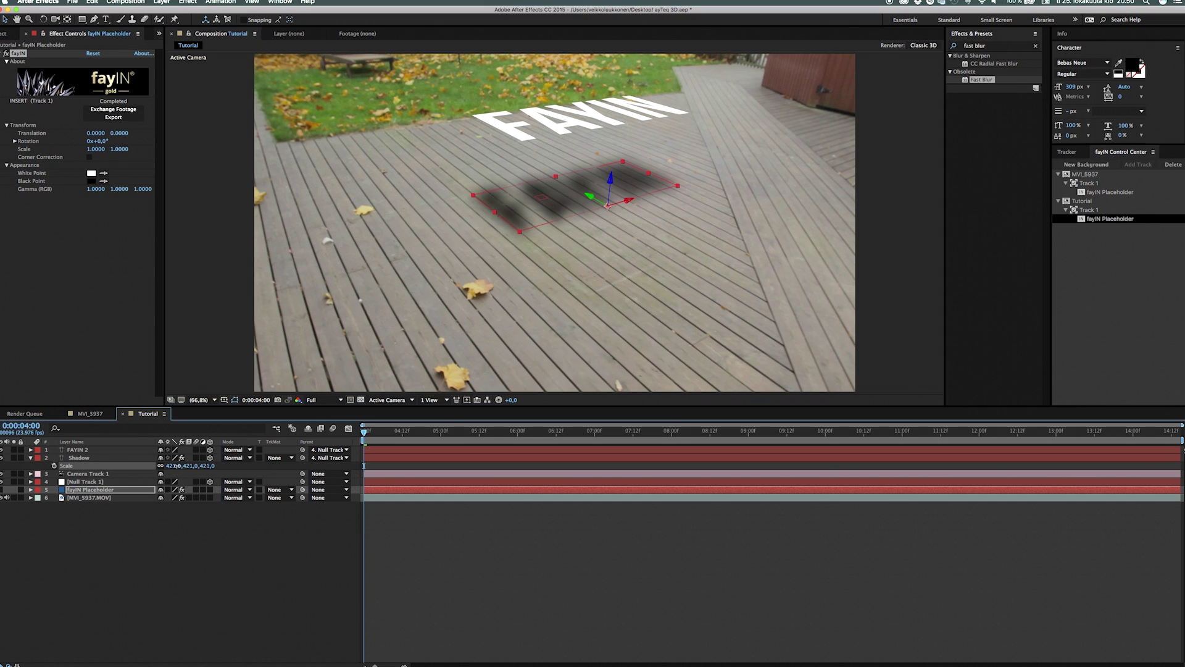
pyautogui.moveTo(179, 466); pyautogui.dragTo(224, 464)
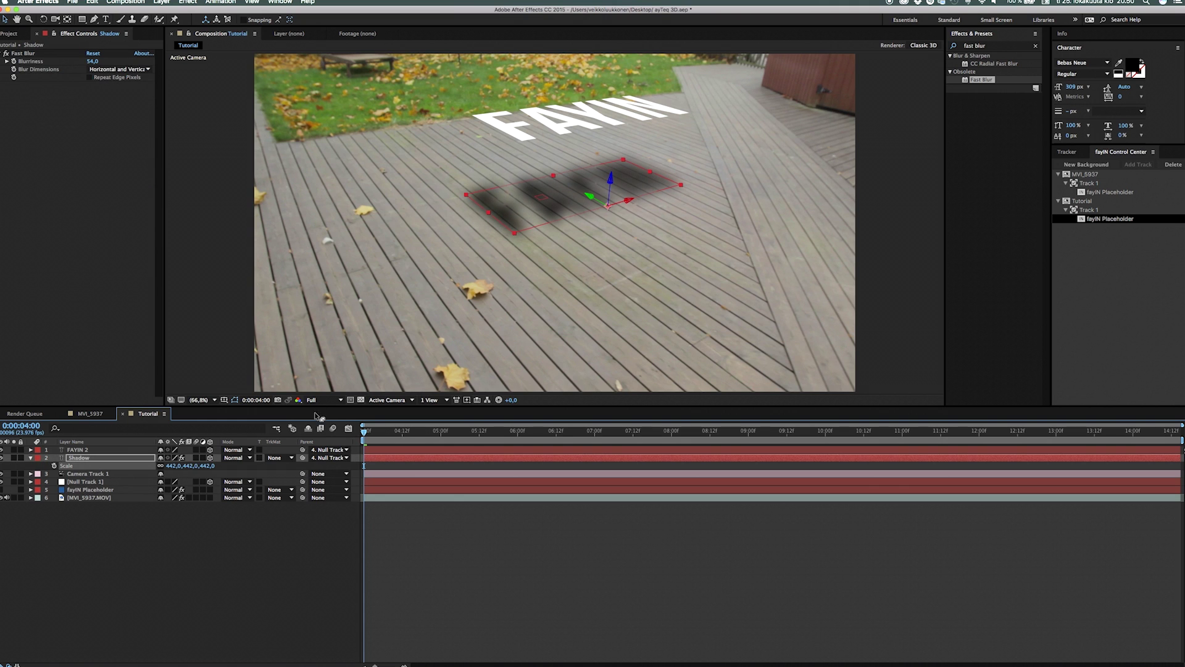
# - Switch the Shadow layer to Overlay mode at about 56% opacity, then preview
pyautogui.click(230, 458)
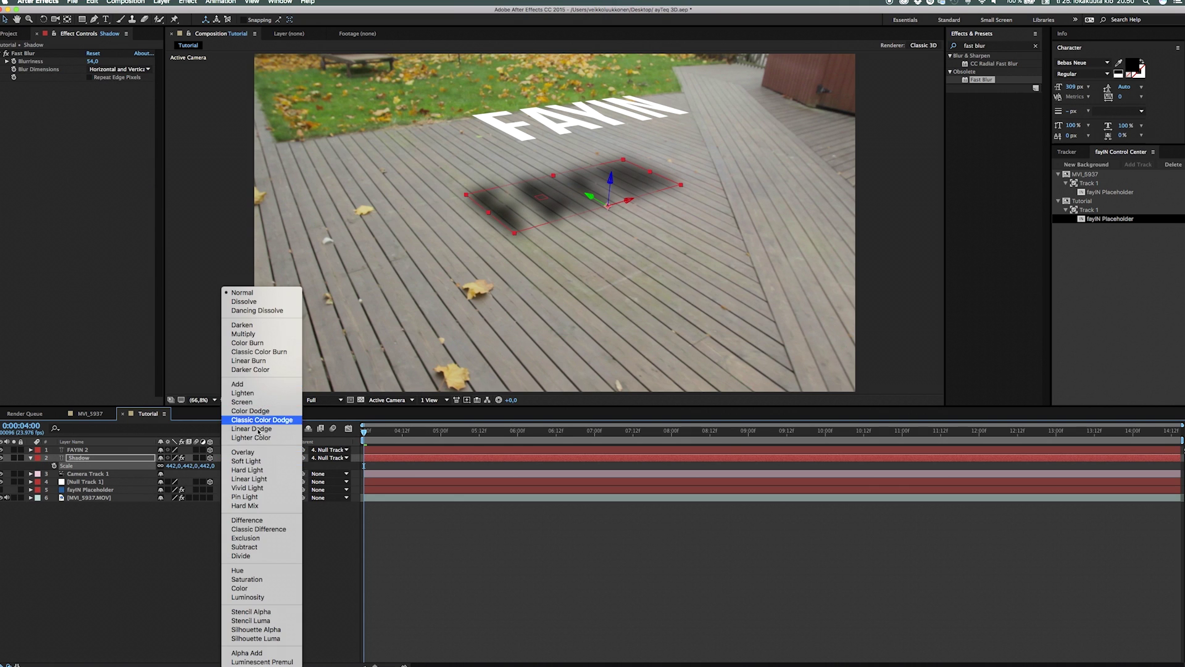
pyautogui.click(259, 457)
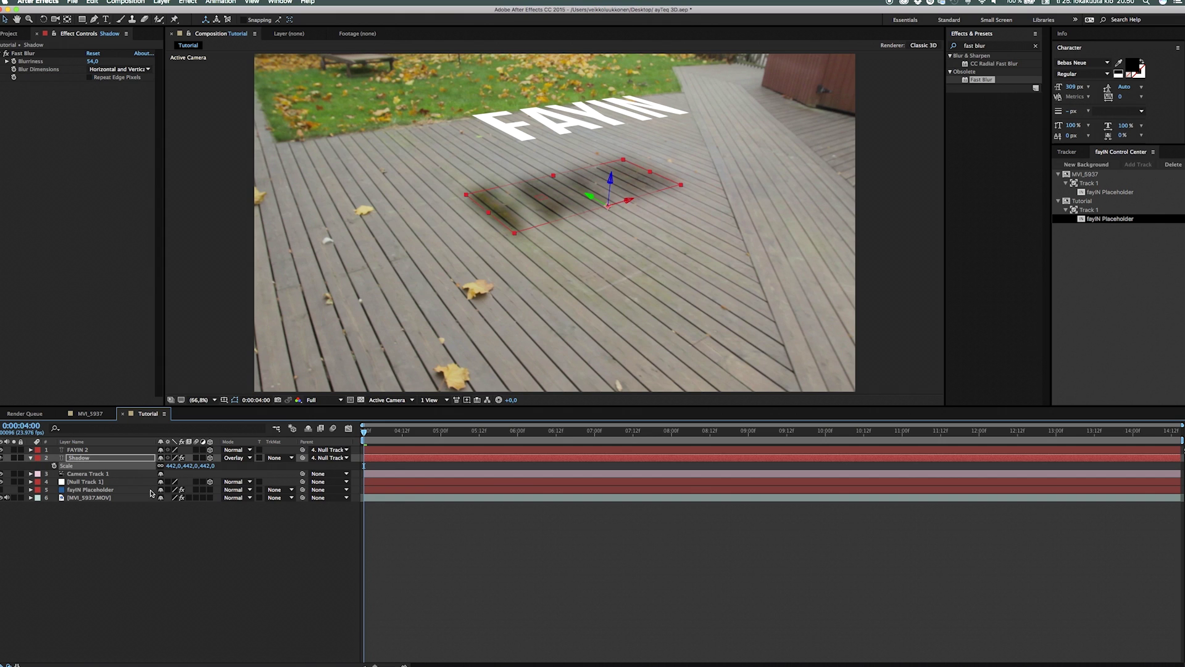
pyautogui.press('t')
pyautogui.moveTo(165, 466); pyautogui.dragTo(139, 470)
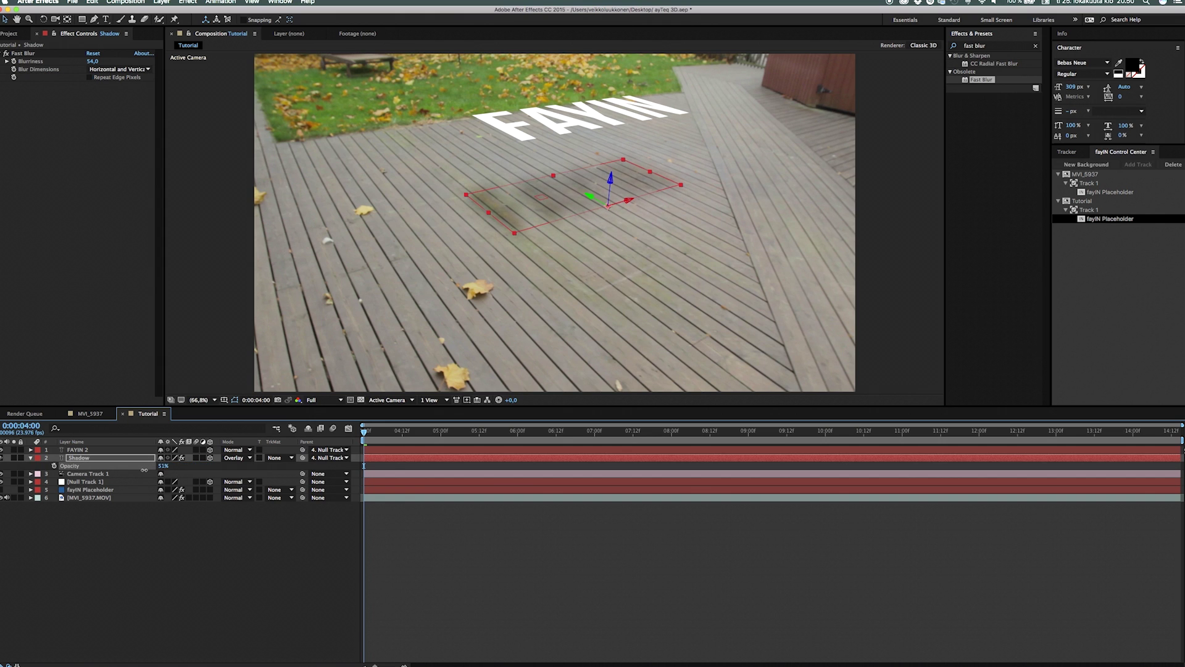
pyautogui.moveTo(147, 470); pyautogui.dragTo(148, 470)
pyautogui.click(183, 551)
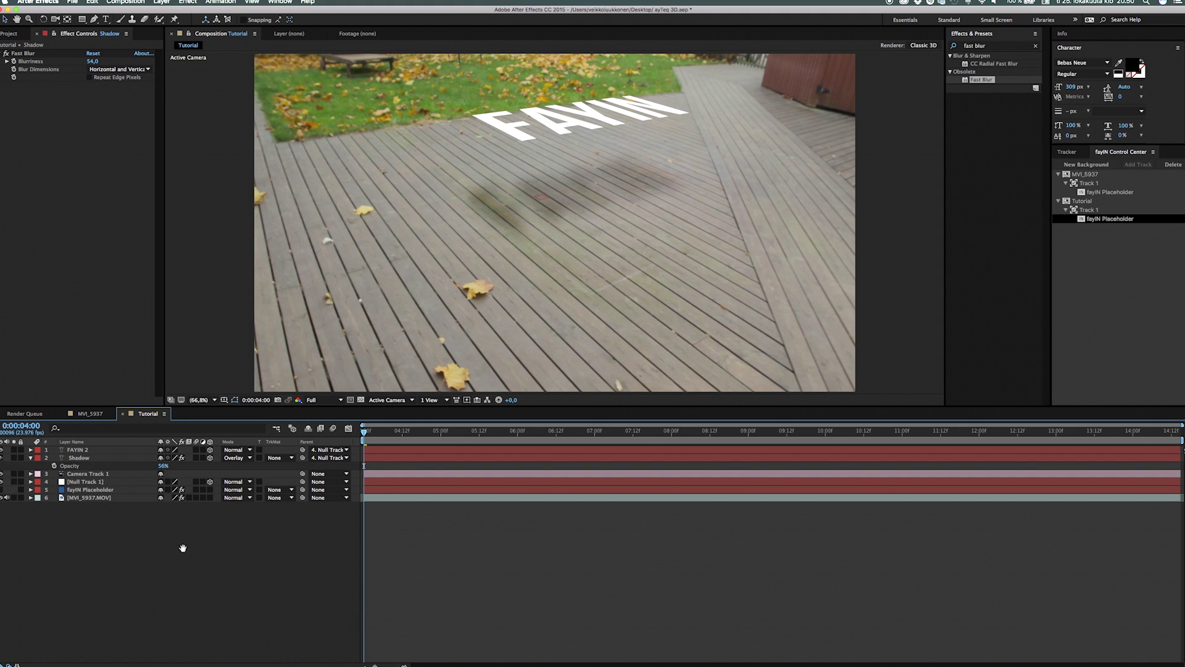
pyautogui.press('space')
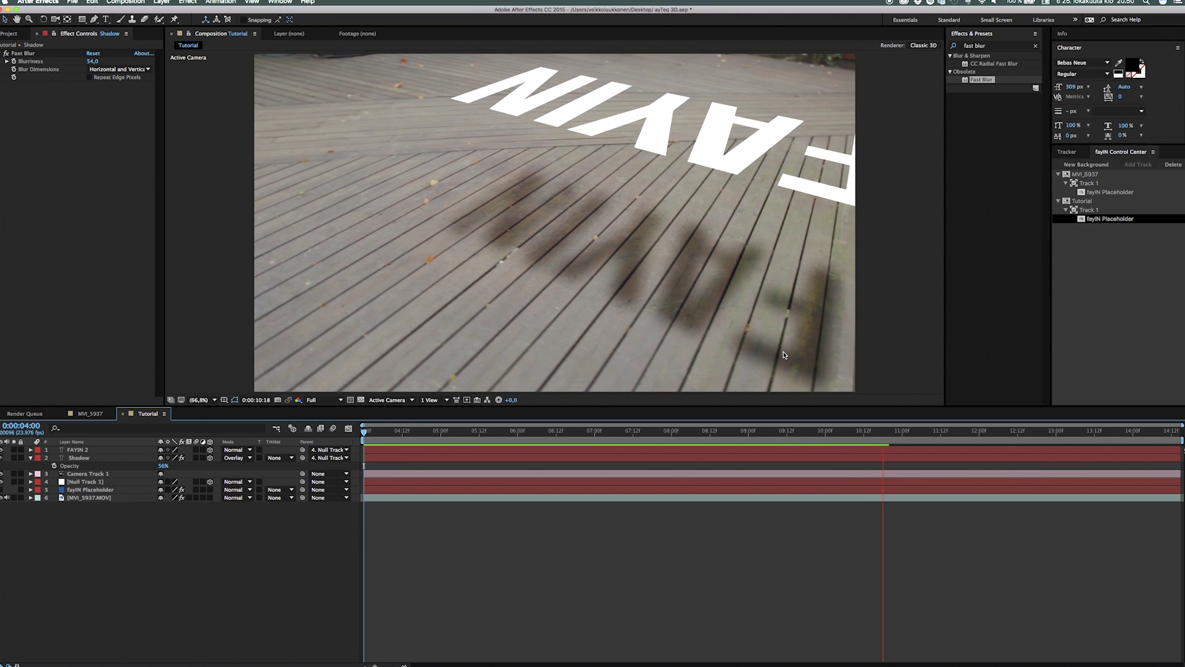
pyautogui.press('space')
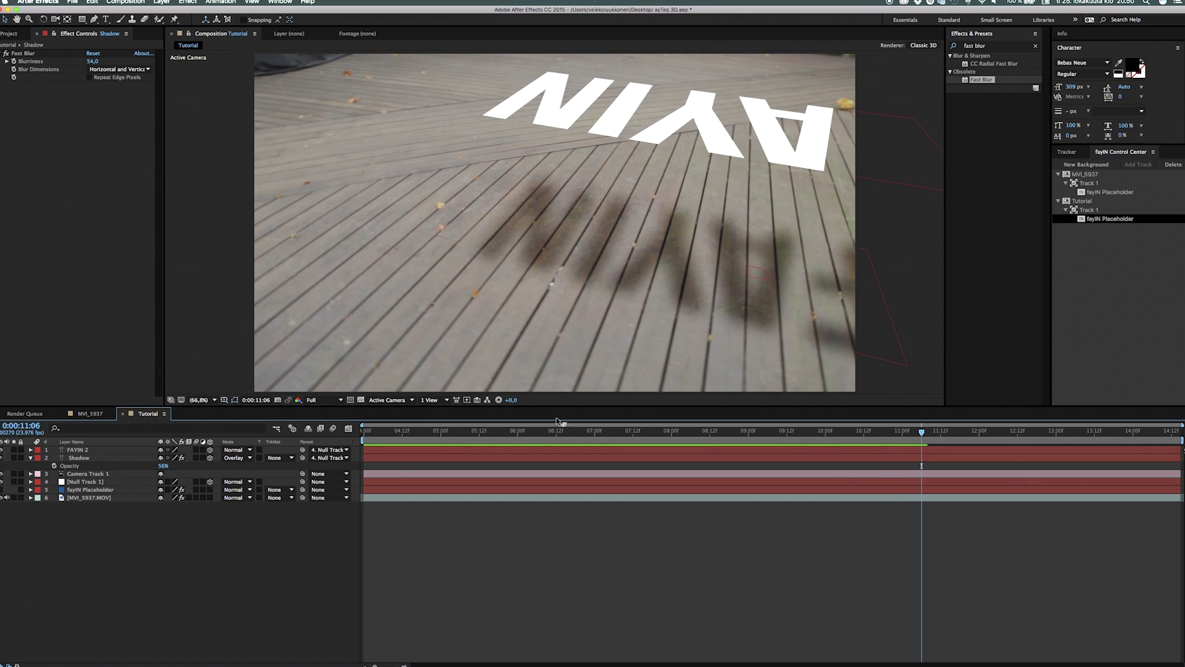
pyautogui.moveTo(569, 431)
pyautogui.mouseDown()
pyautogui.moveTo(472, 432)
pyautogui.moveTo(553, 443)
pyautogui.mouseUp()
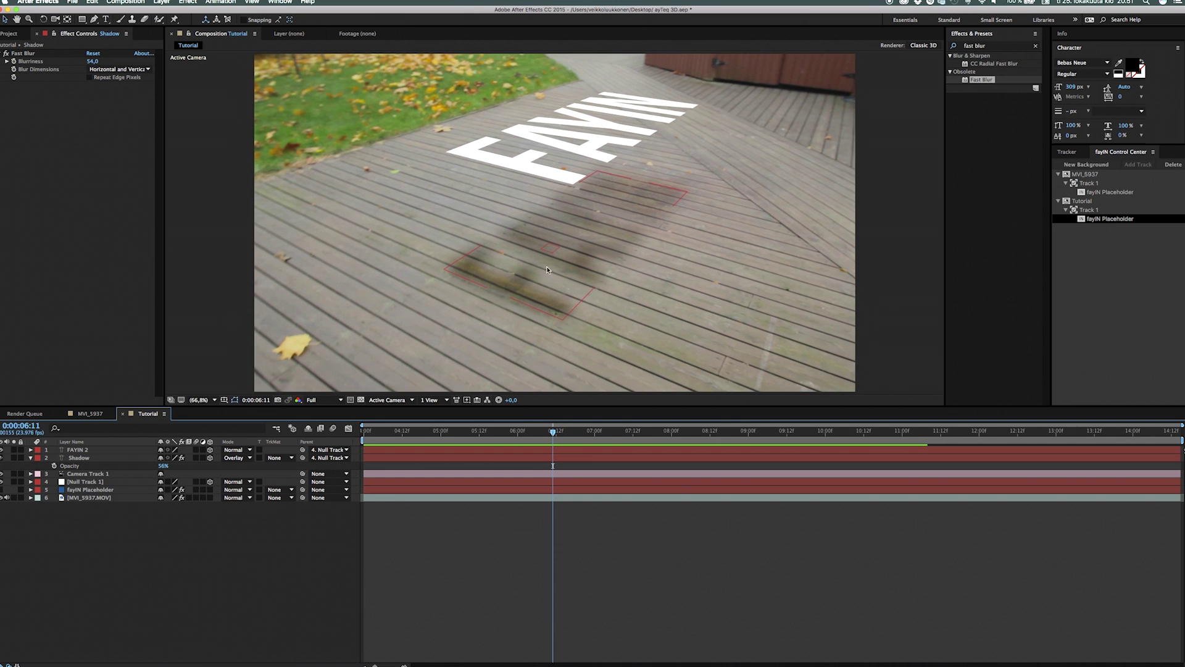
pyautogui.click(389, 437)
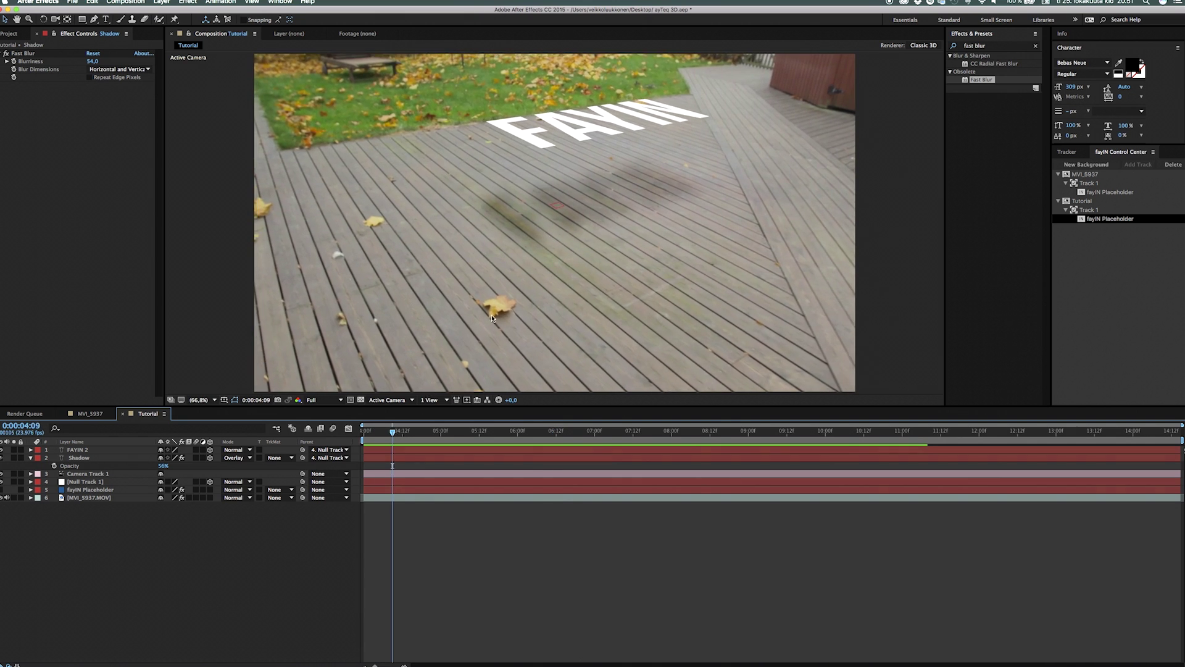
# - Precompose FAYIN 2 into FAYIN 2 Comp 1 with Collapse Transformations on, then open it
pyautogui.click(87, 449)
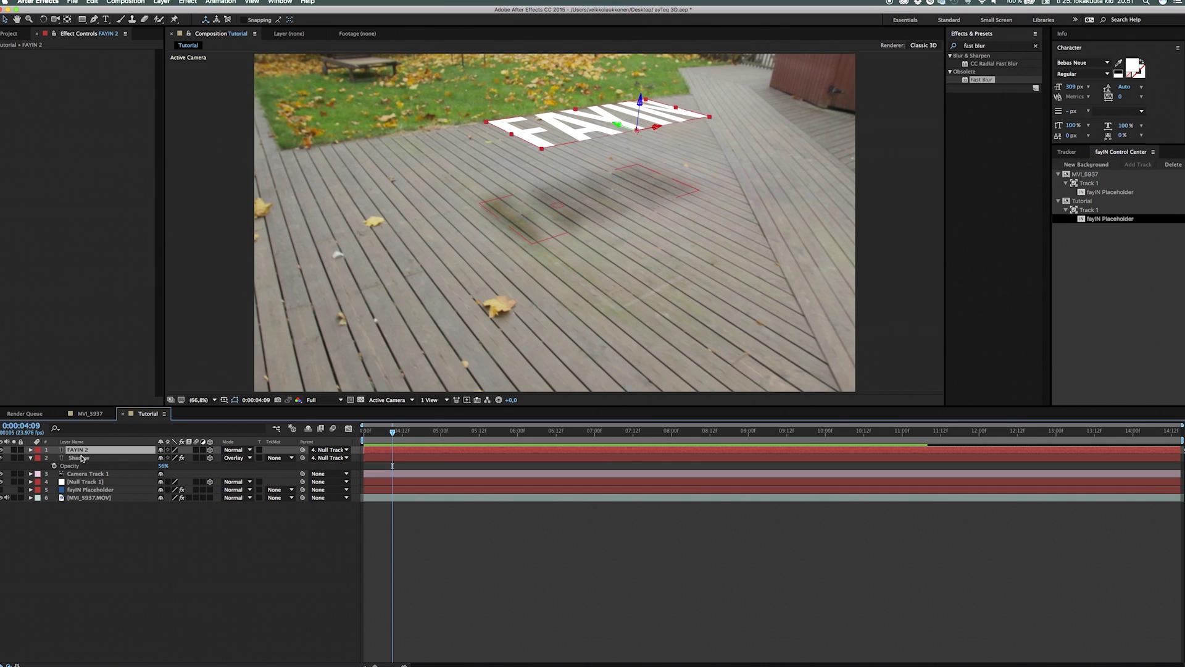
pyautogui.press('super+shift+c')
pyautogui.press('Return')
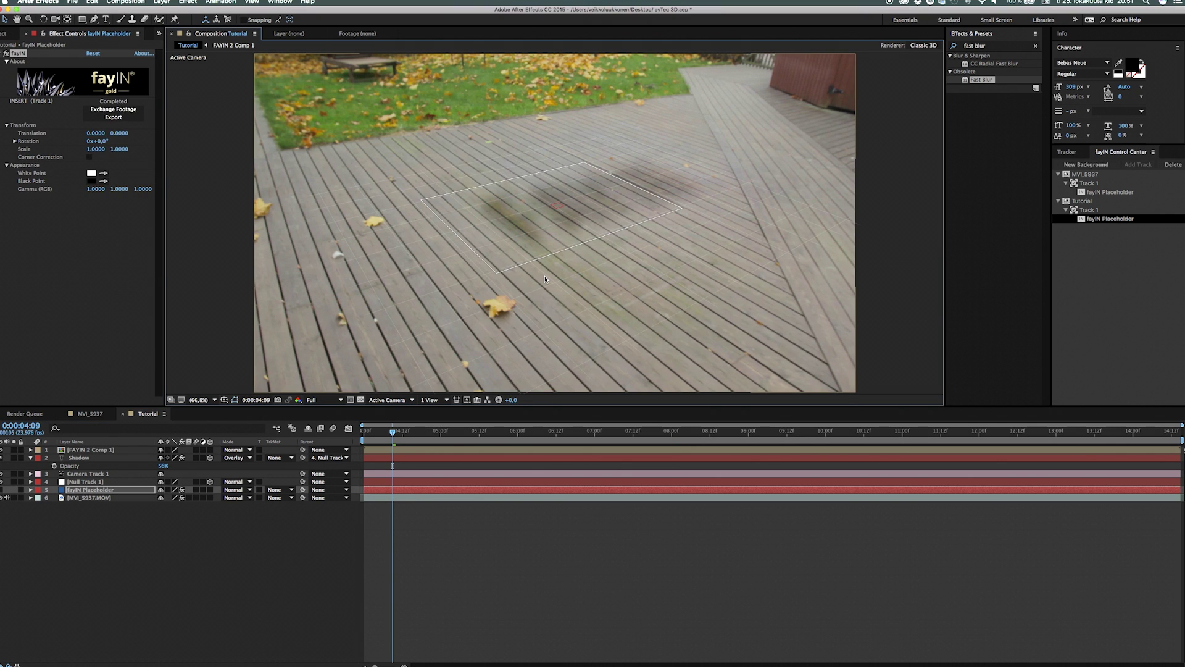
pyautogui.click(183, 539)
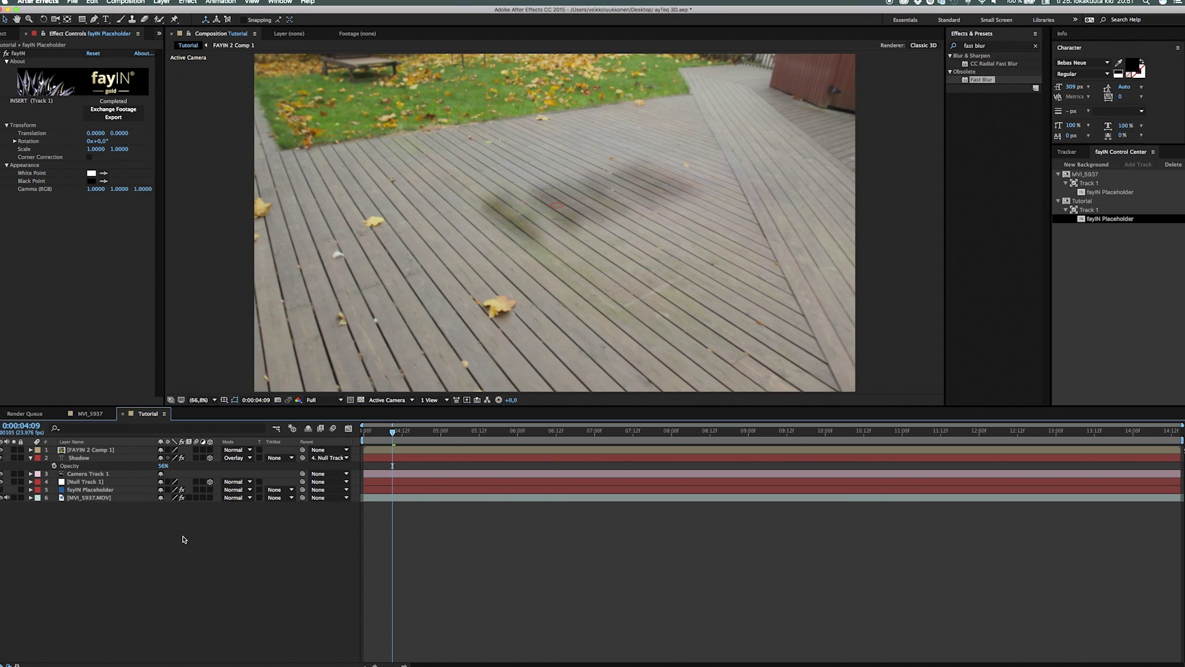
pyautogui.click(106, 450)
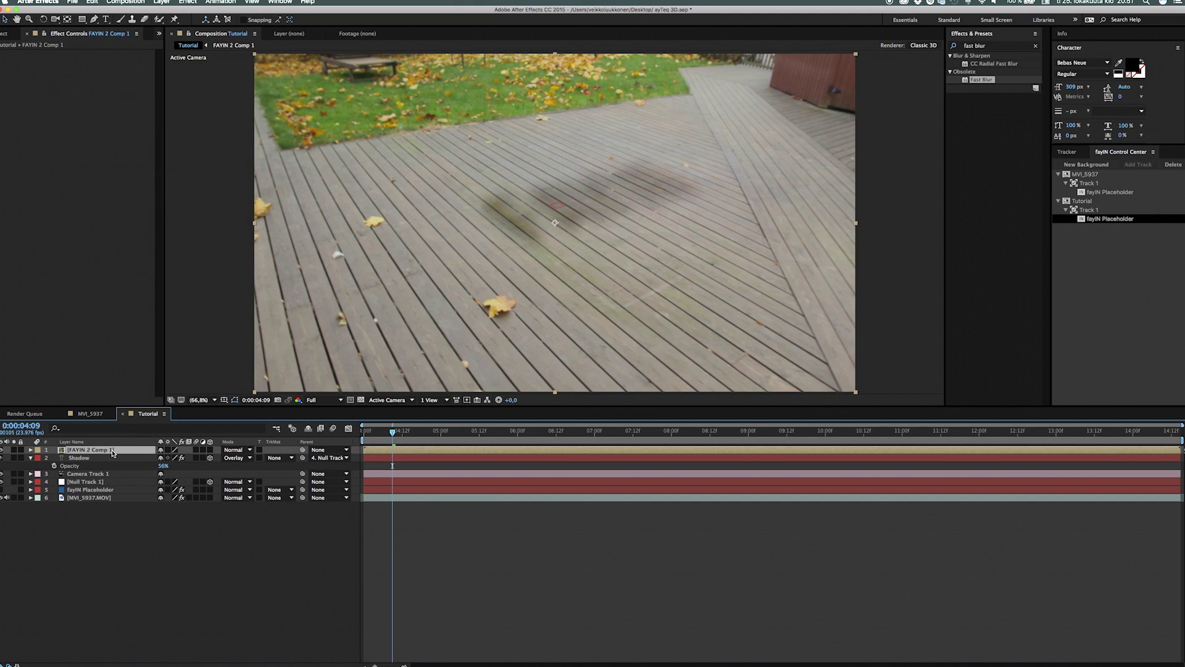
pyautogui.click(168, 450)
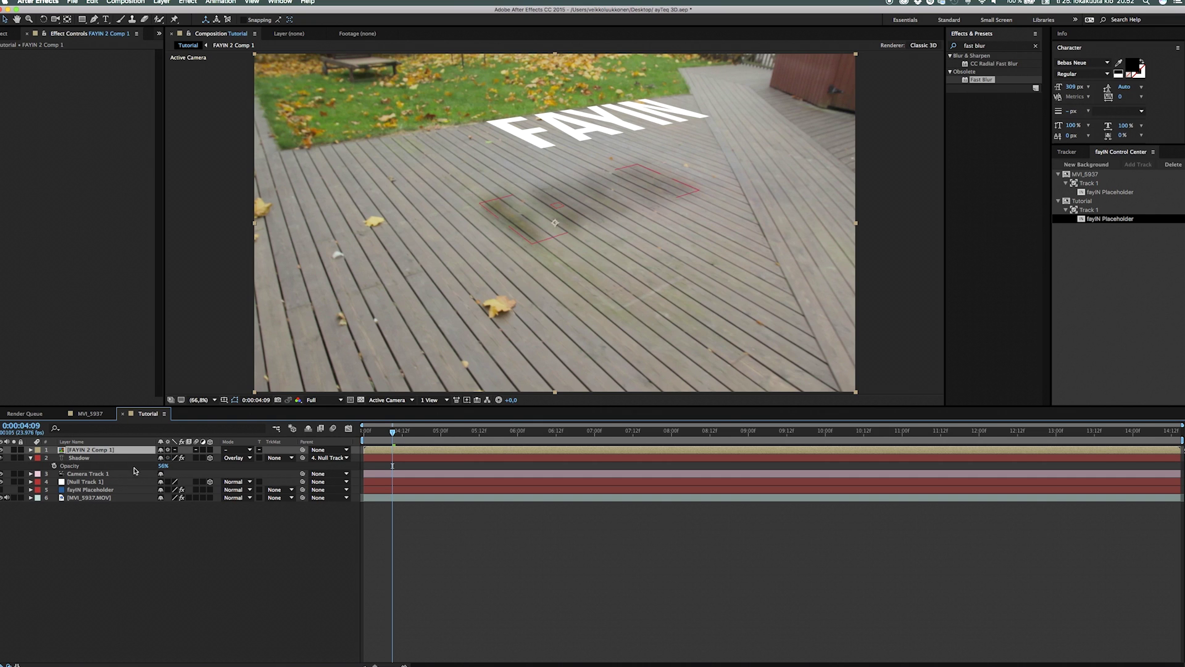
pyautogui.doubleClick(93, 450)
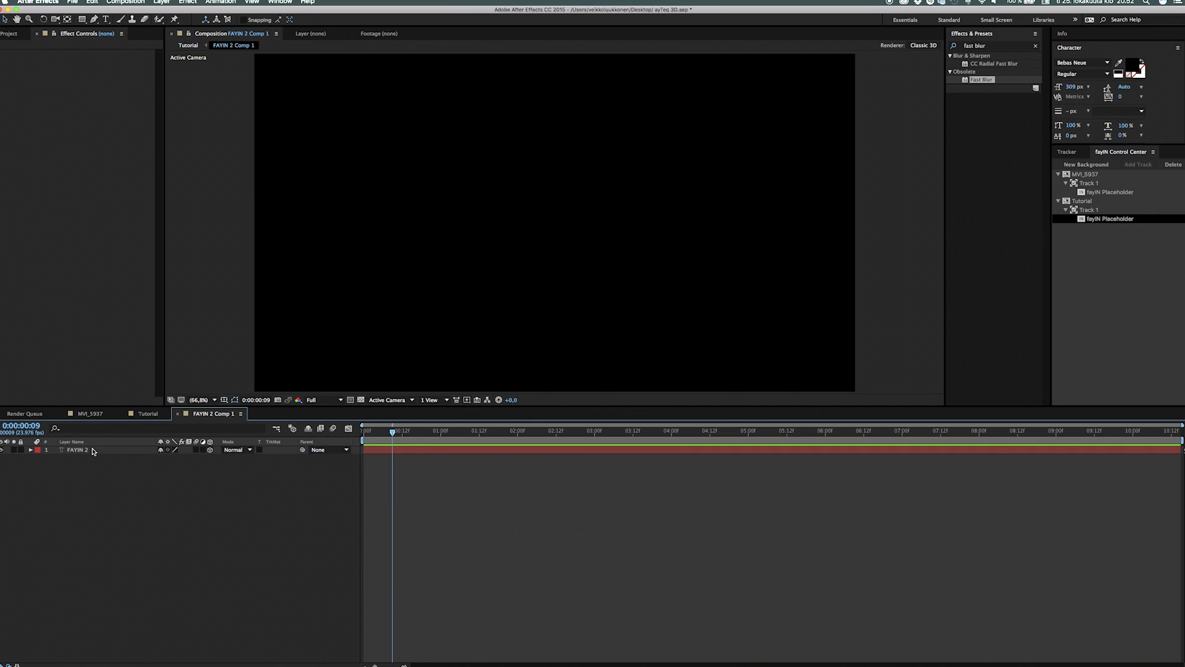
# - Set the viewer to 33.3% magnification and pan to the text
pyautogui.scroll(3, 475, 260)
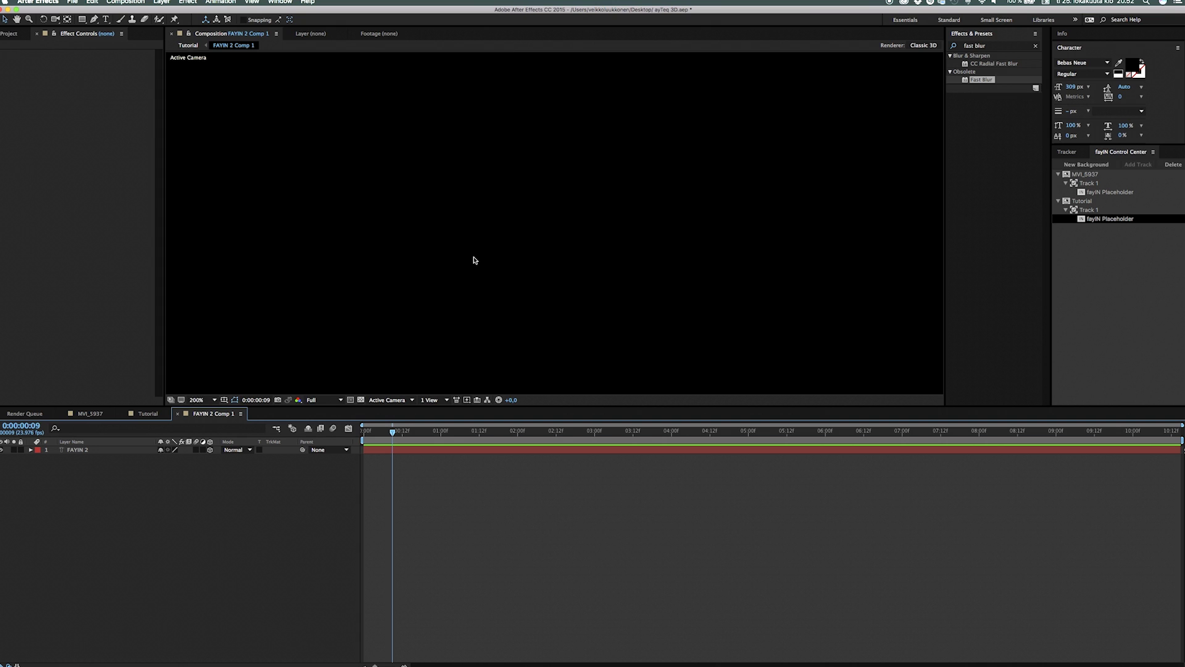
pyautogui.scroll(-12, 475, 260)
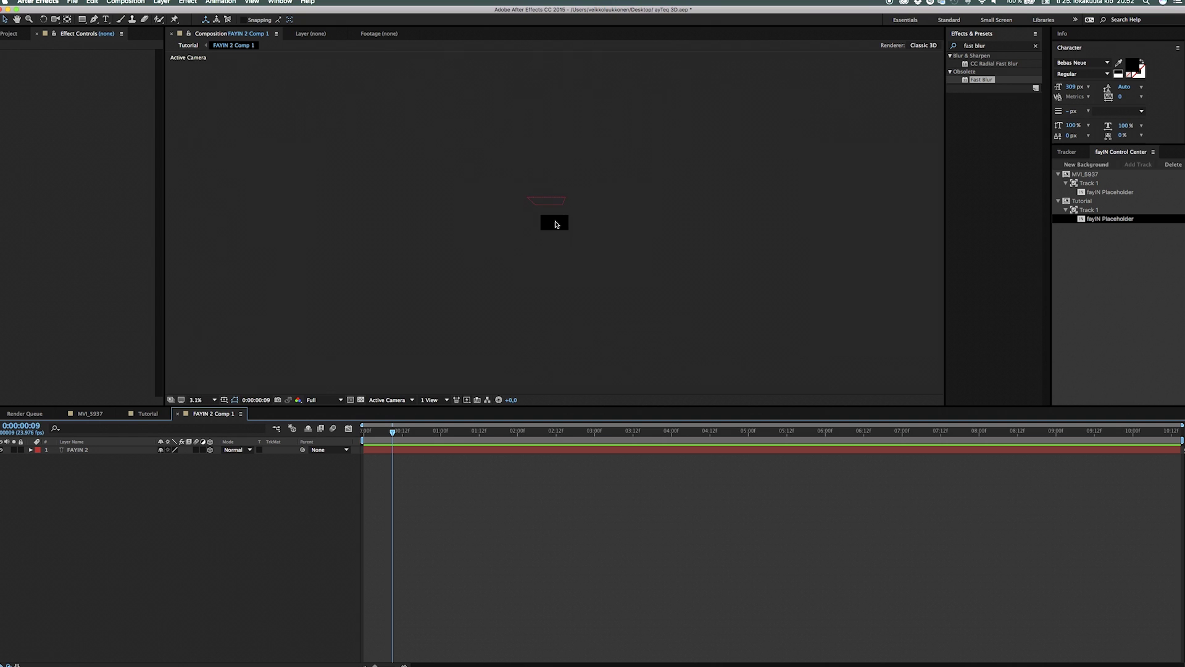
pyautogui.scroll(8, 555, 224)
pyautogui.rightClick(555, 223)
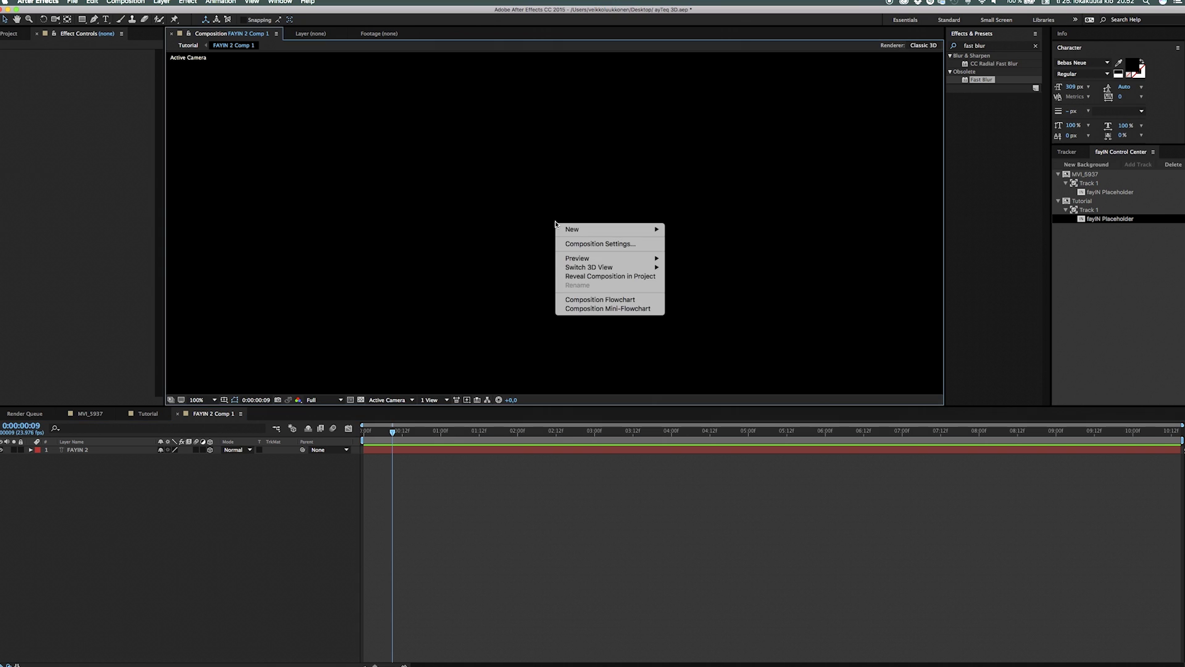
pyautogui.click(527, 224)
pyautogui.click(203, 399)
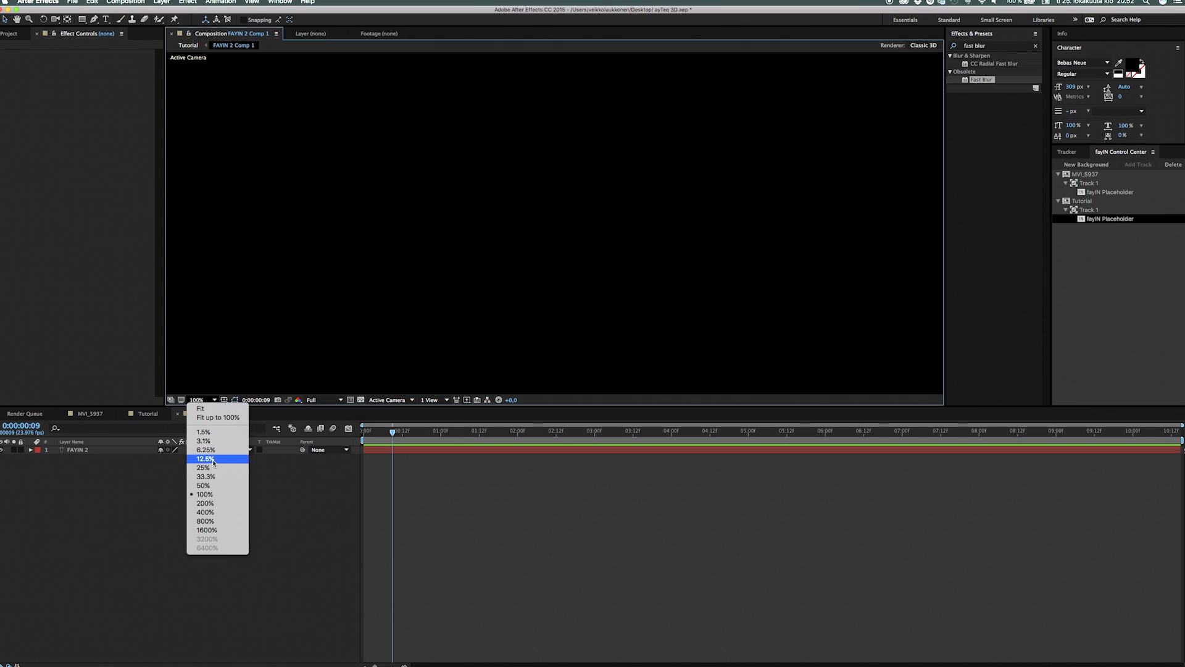
pyautogui.click(210, 485)
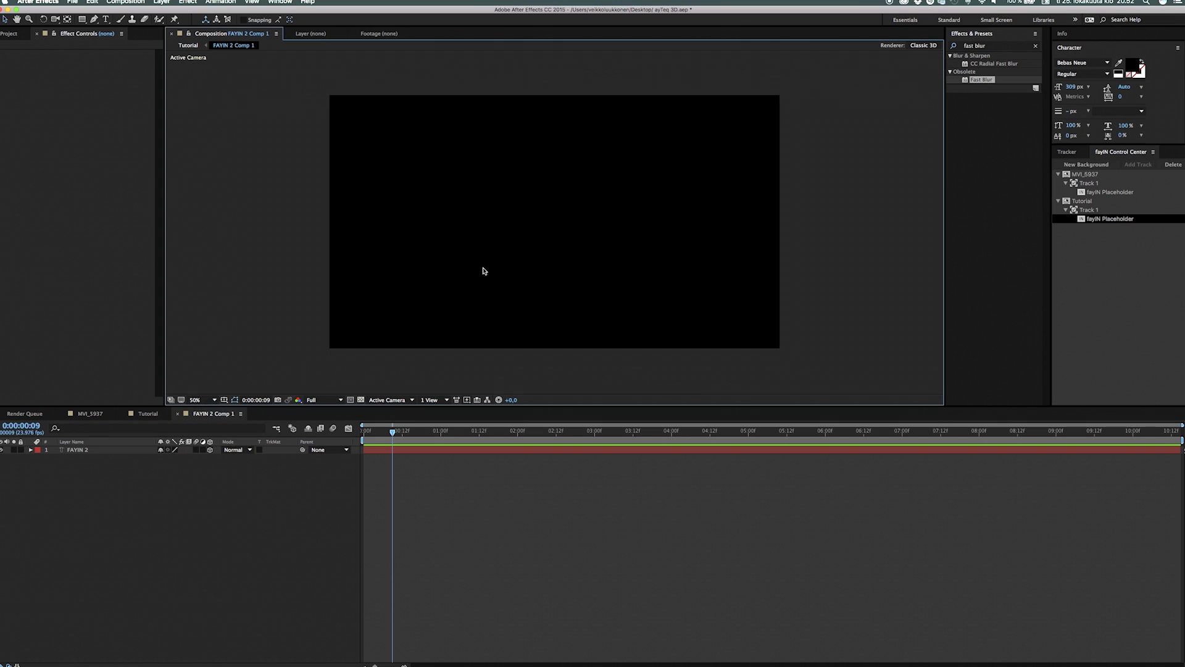
pyautogui.click(209, 400)
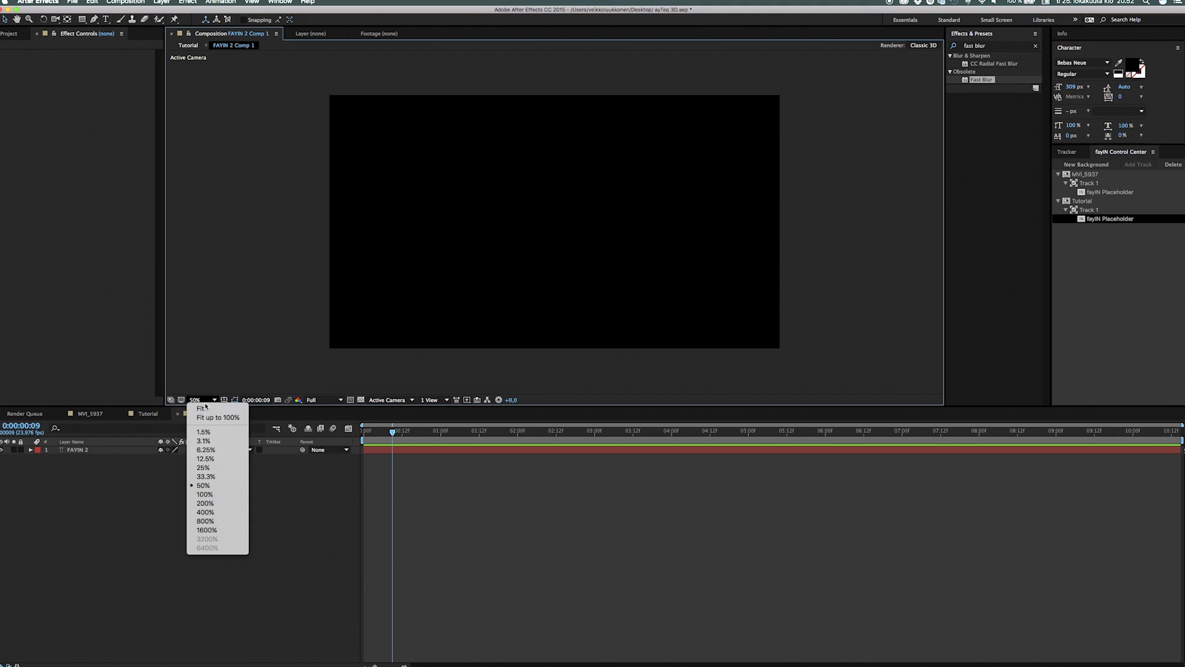
pyautogui.click(210, 477)
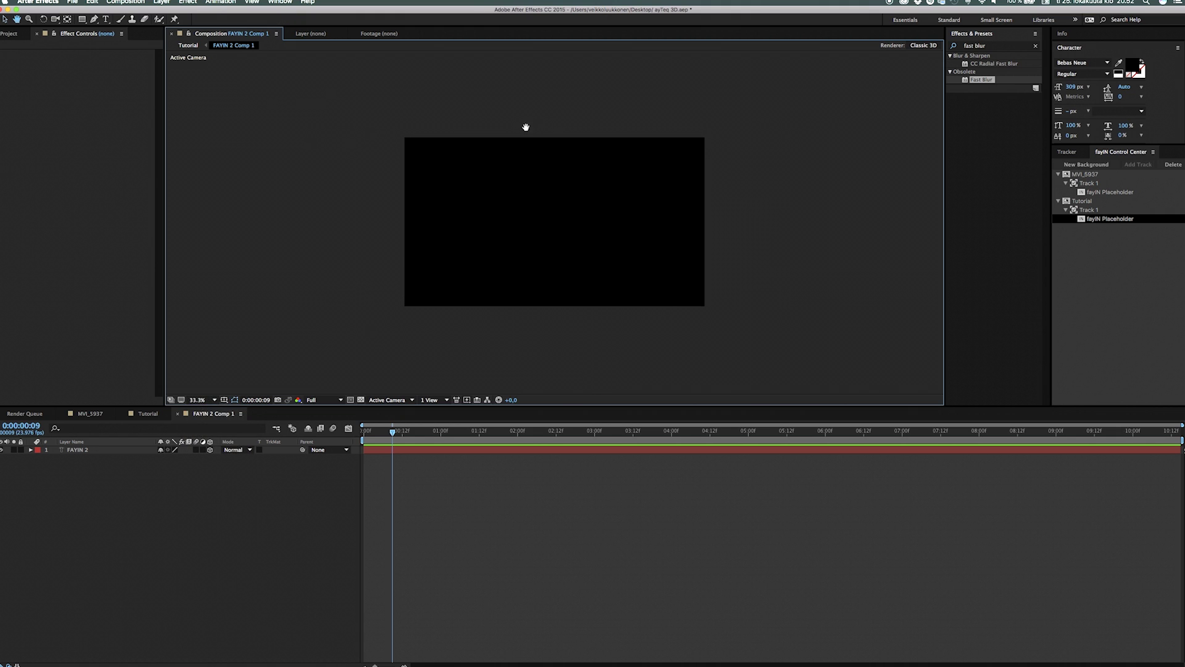
pyautogui.moveTo(524, 124); pyautogui.dragTo(547, 262)
pyautogui.press('v')
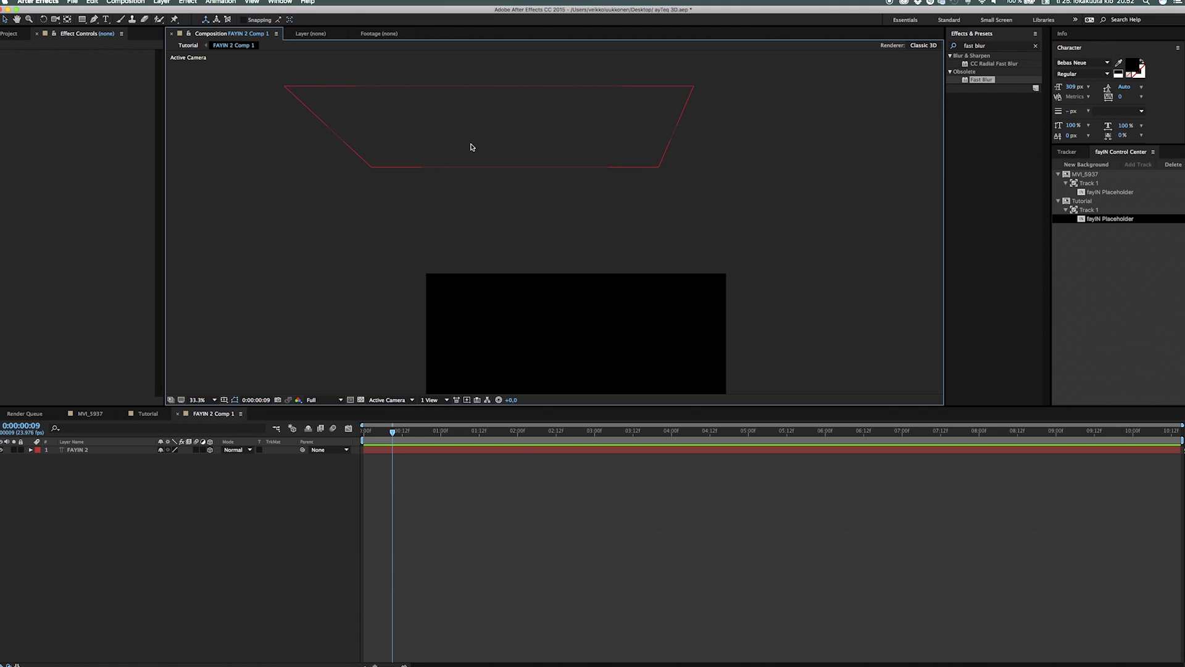
pyautogui.moveTo(544, 162); pyautogui.dragTo(510, 82)
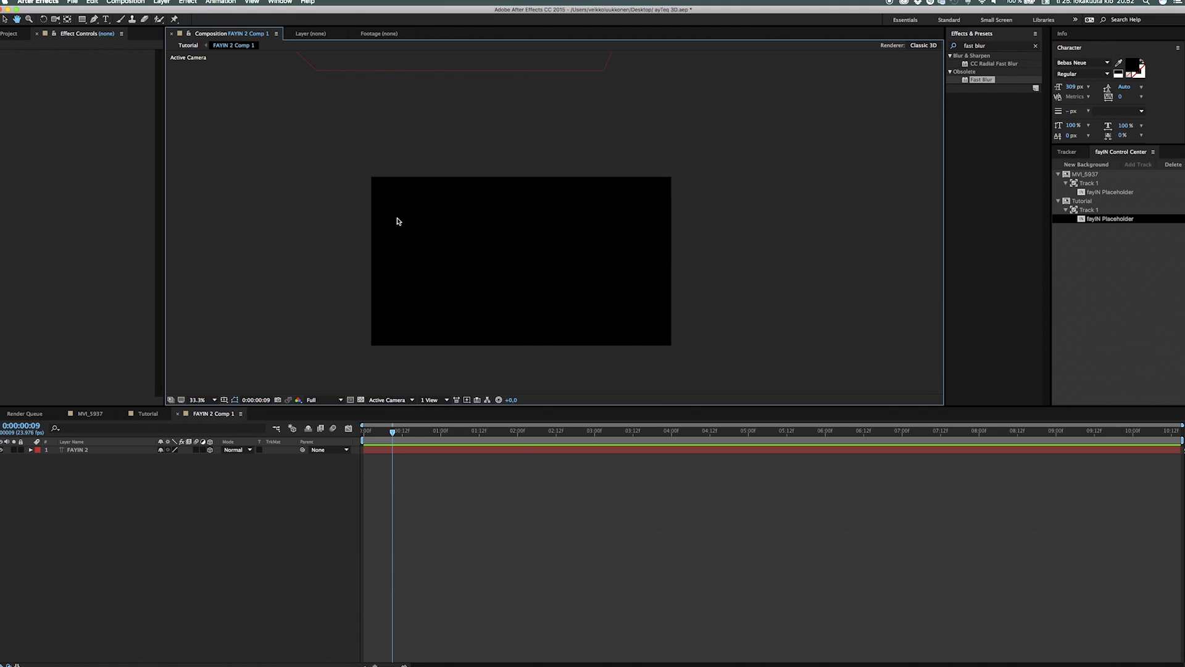
# - Retype the FAYIN 2 text layer as 'Yoyo'
pyautogui.click(94, 451)
pyautogui.doubleClick(94, 452)
pyautogui.write('Yo')
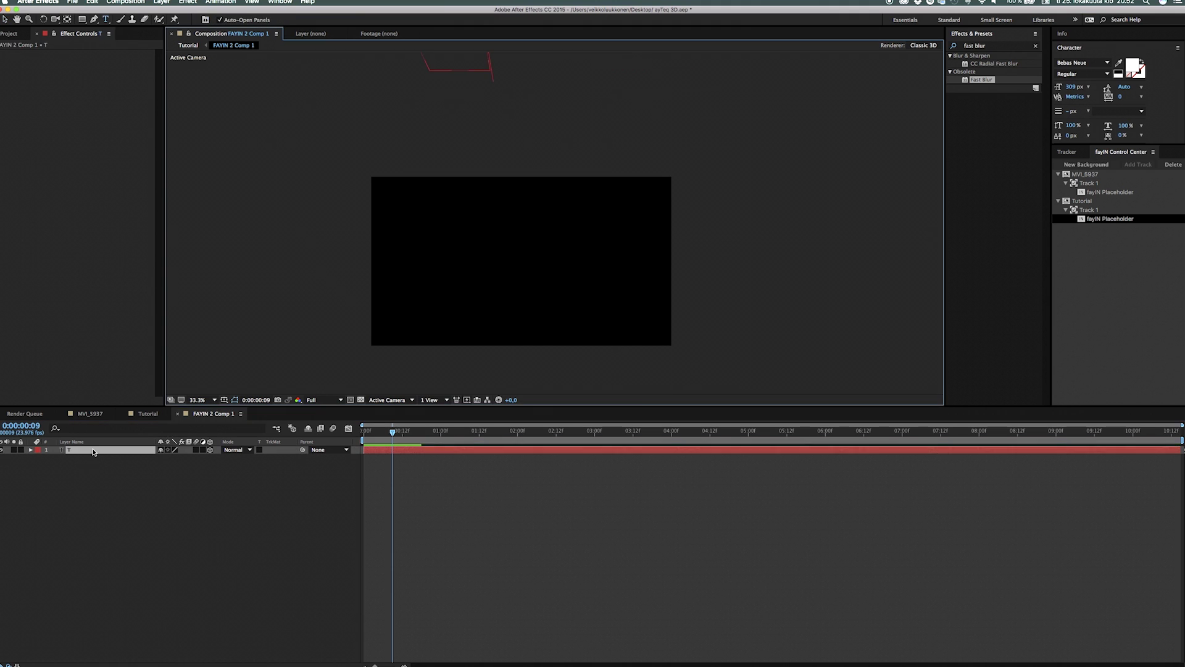
pyautogui.write('y')
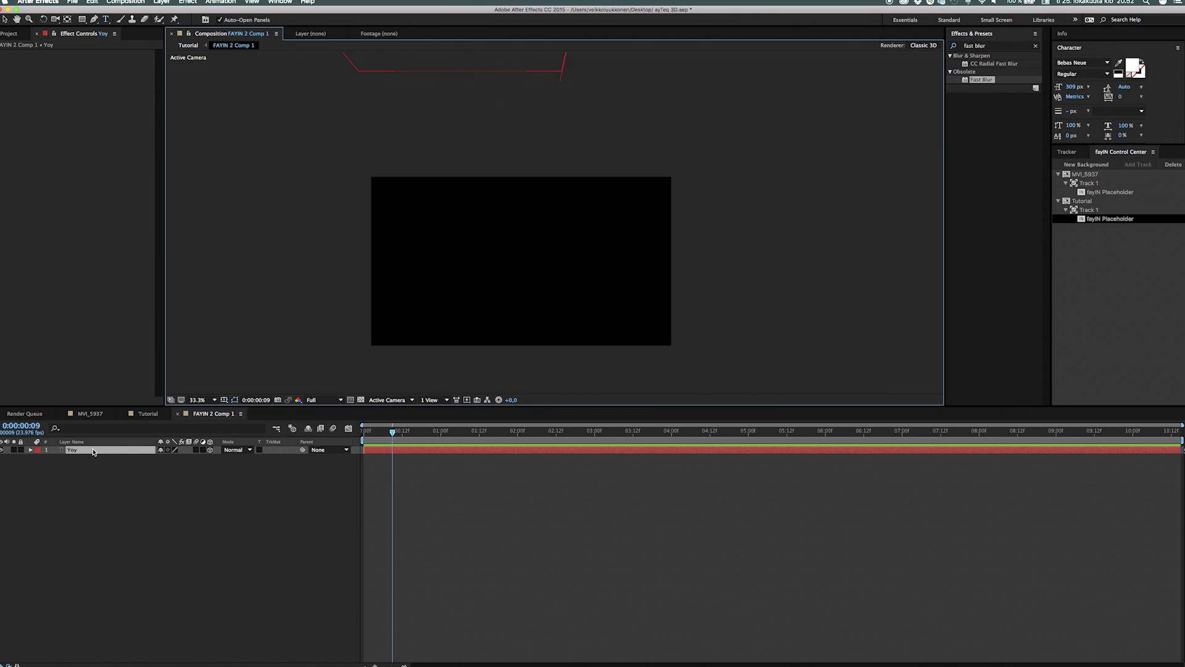
pyautogui.write('o')
pyautogui.click(140, 457)
# - Go back to the Tutorial composition and deselect the YOYO precomp layer
pyautogui.click(148, 415)
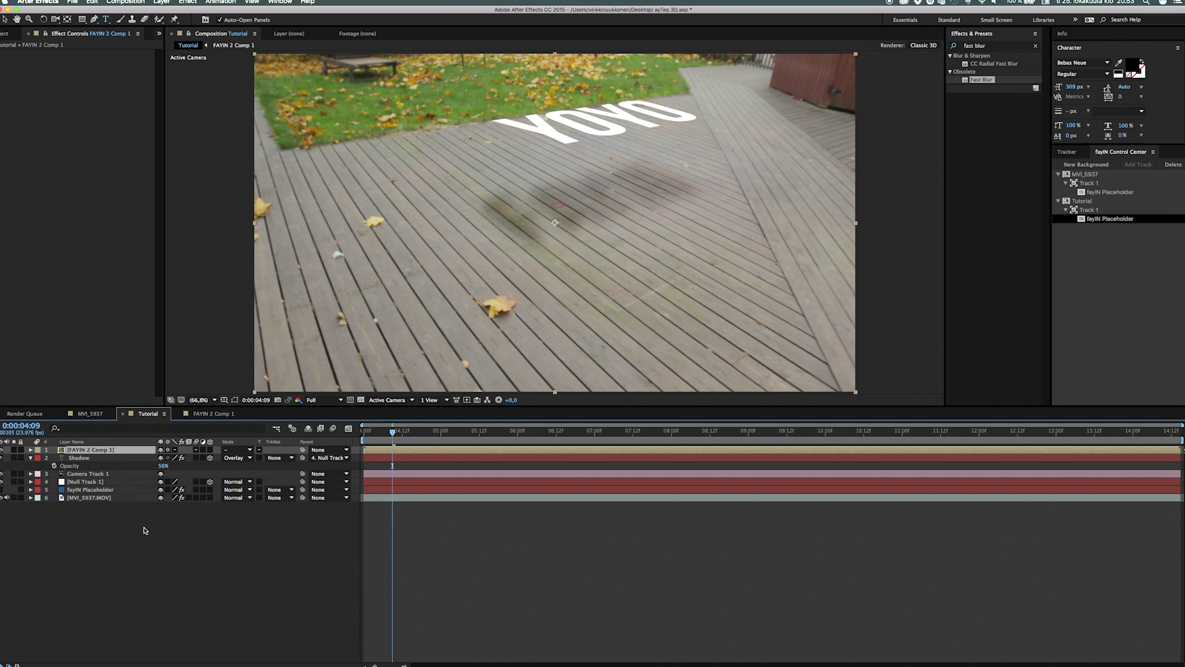
pyautogui.click(151, 546)
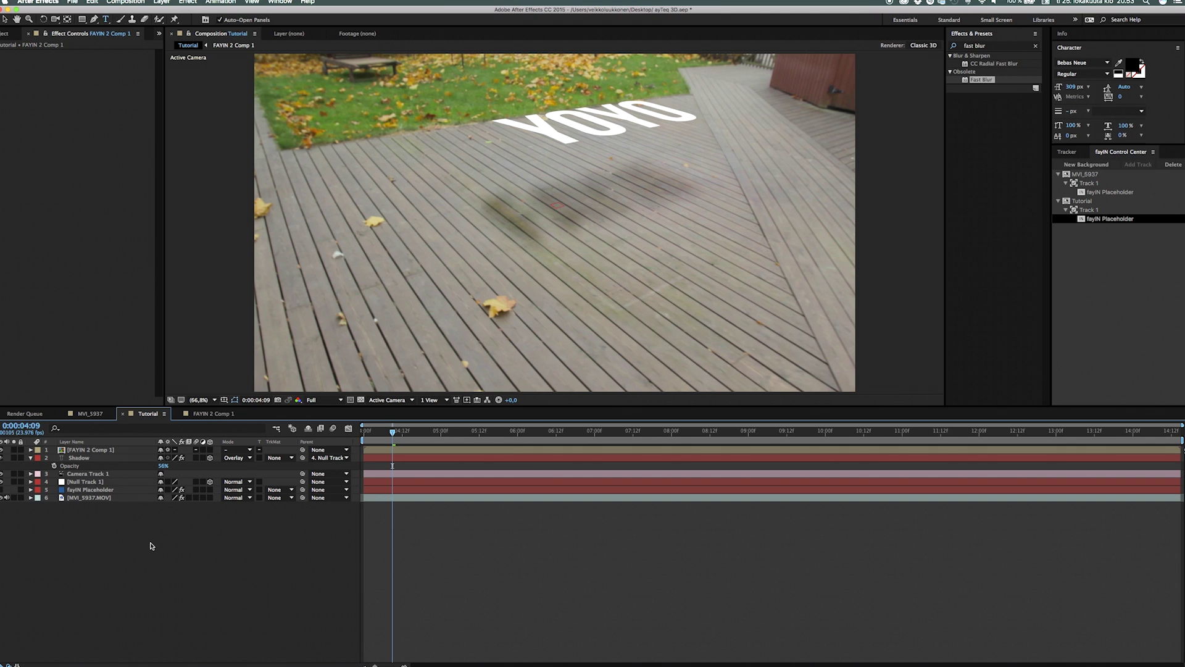